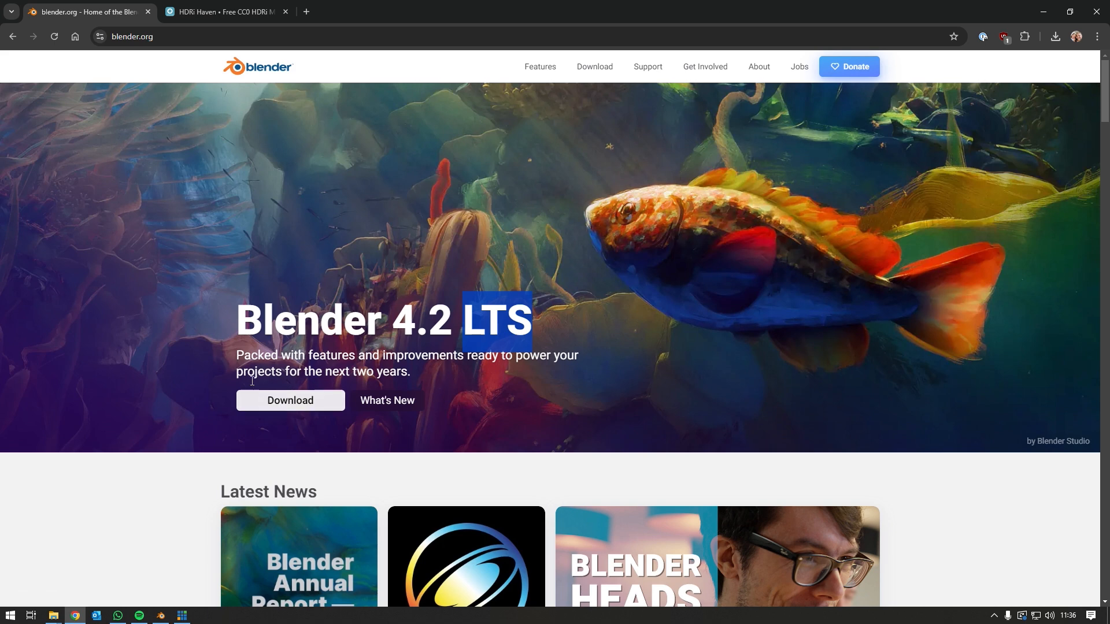
Step: Switch to Blender and hide the SM_ShoulderPad_Trim object in the viewport
{"action": "left_click", "coordinate": [161, 616]}
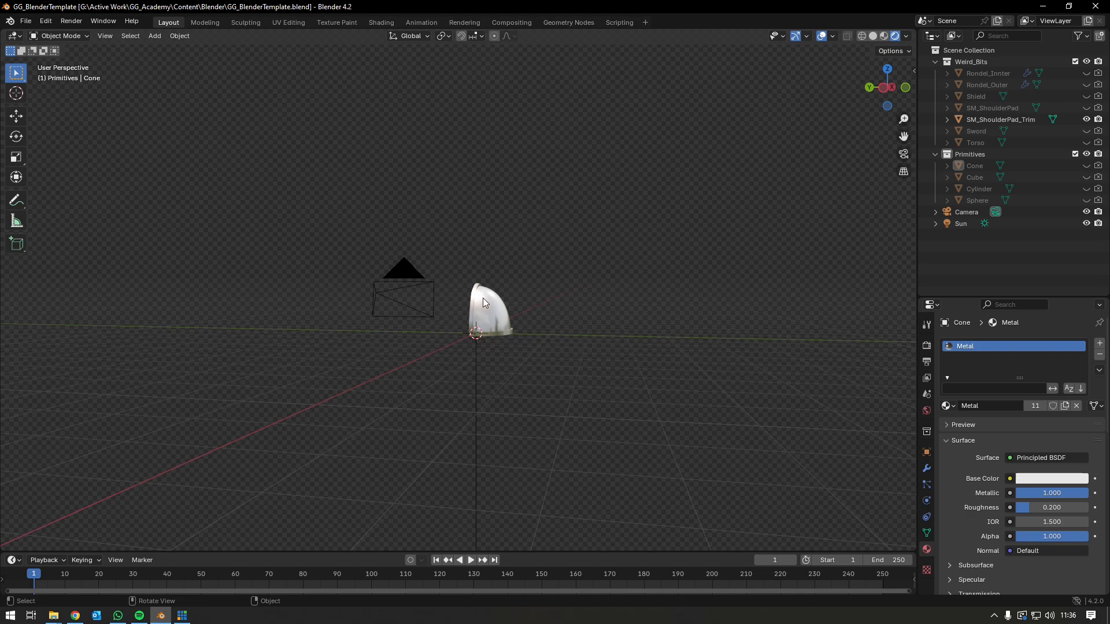
{"action": "mouse_move", "coordinate": [483, 297]}
{"action": "middle_mouse_down"}
{"action": "mouse_move", "coordinate": [498, 279]}
{"action": "mouse_move", "coordinate": [508, 303]}
{"action": "mouse_move", "coordinate": [561, 289]}
{"action": "mouse_move", "coordinate": [508, 317]}
{"action": "mouse_move", "coordinate": [478, 303]}
{"action": "mouse_move", "coordinate": [440, 313]}
{"action": "mouse_move", "coordinate": [371, 365]}
{"action": "mouse_move", "coordinate": [455, 309]}
{"action": "mouse_move", "coordinate": [467, 316]}
{"action": "mouse_move", "coordinate": [494, 301]}
{"action": "mouse_move", "coordinate": [489, 314]}
{"action": "middle_mouse_up"}
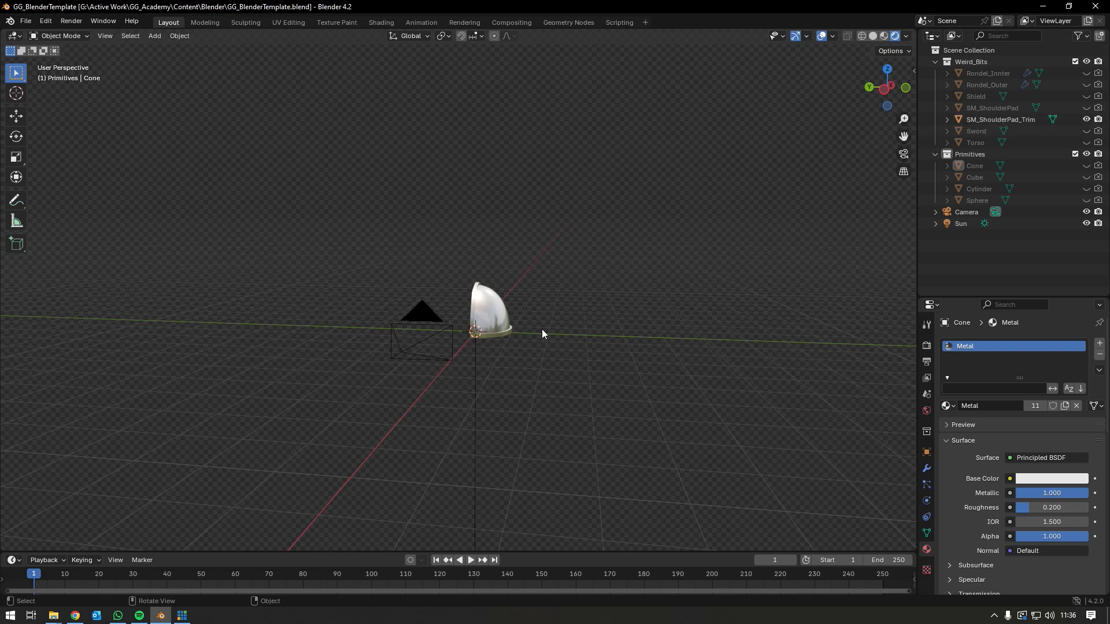
{"action": "mouse_move", "coordinate": [505, 323]}
{"action": "middle_mouse_down"}
{"action": "mouse_move", "coordinate": [439, 356]}
{"action": "mouse_move", "coordinate": [359, 362]}
{"action": "mouse_move", "coordinate": [491, 334]}
{"action": "middle_mouse_up"}
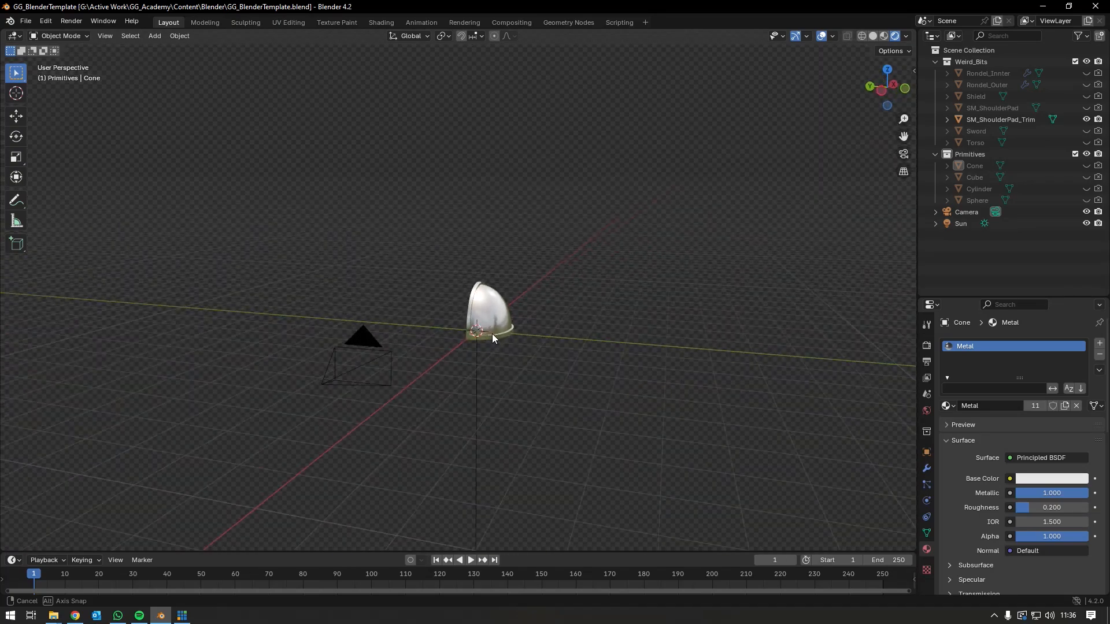
{"action": "left_click", "coordinate": [1086, 120]}
{"action": "left_click", "coordinate": [1086, 119]}
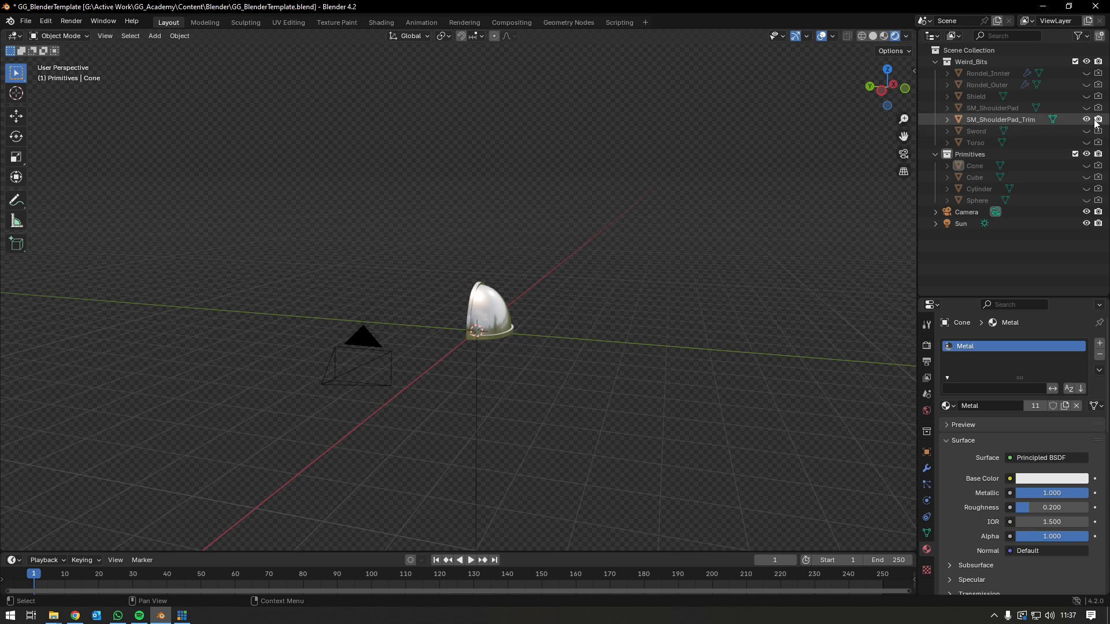
{"action": "left_click", "coordinate": [1087, 120]}
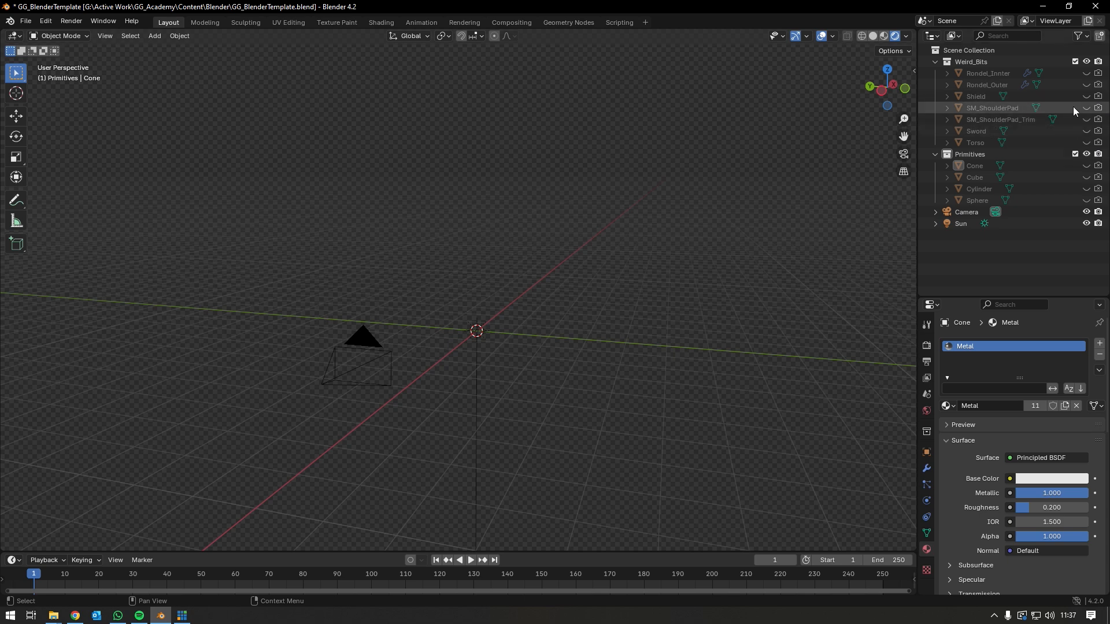
Step: Preview the Rondel_Innter, Shield, SM_ShoulderPad, Sword and Torso objects of the Weird_Bits collection in turn, hiding each one again
{"action": "left_click", "coordinate": [1086, 74]}
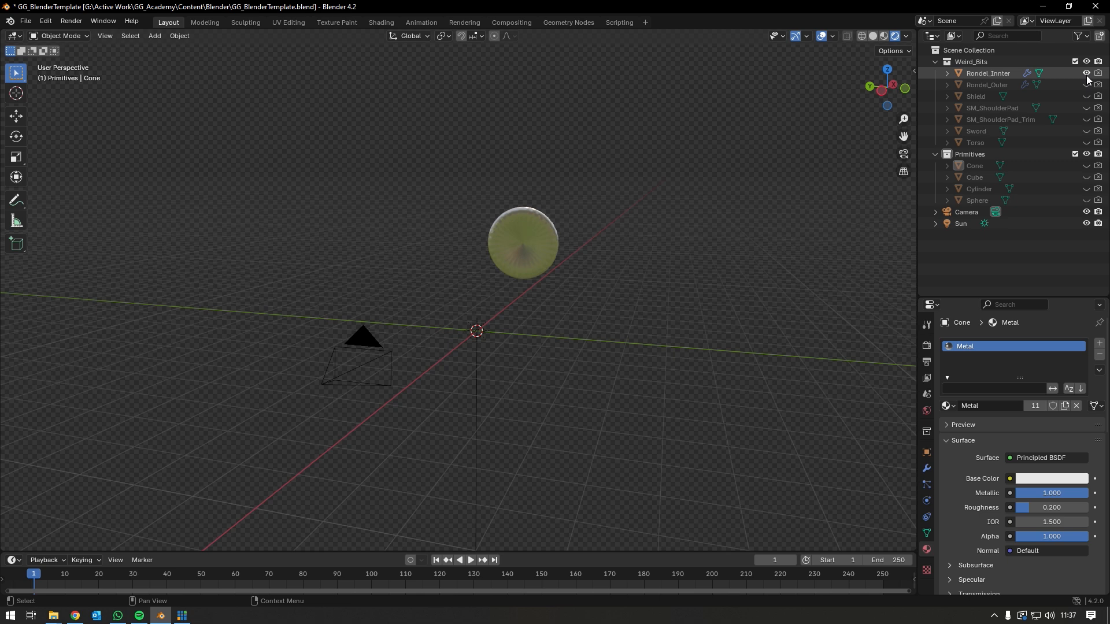
{"action": "left_click", "coordinate": [1086, 75]}
{"action": "left_click", "coordinate": [1086, 96]}
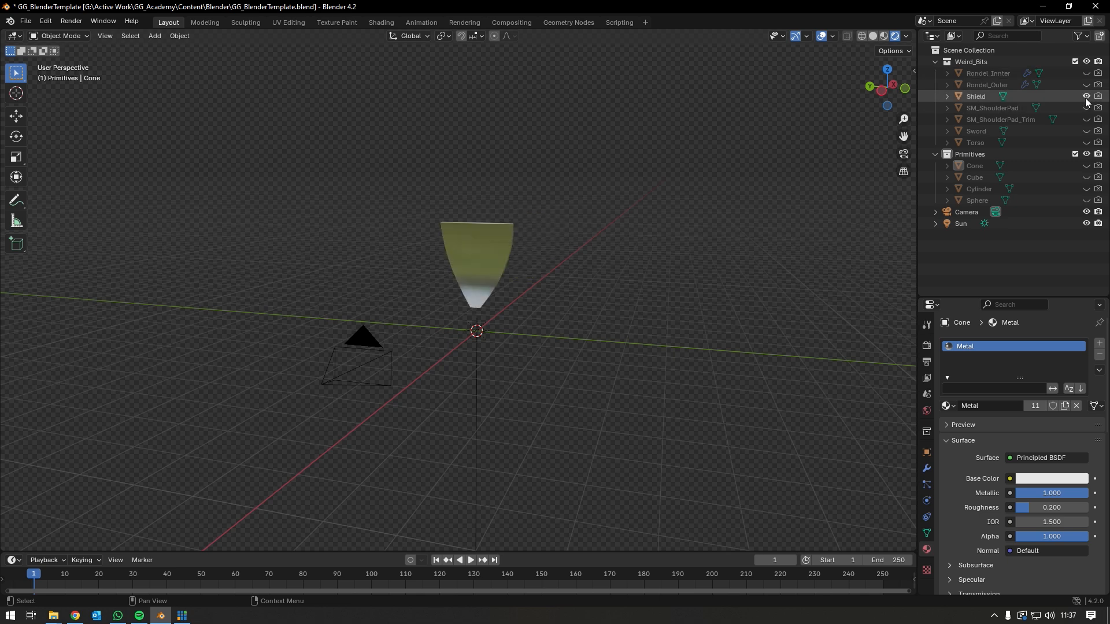
{"action": "left_click", "coordinate": [1085, 98]}
{"action": "left_click", "coordinate": [1086, 109]}
{"action": "left_click", "coordinate": [1086, 109]}
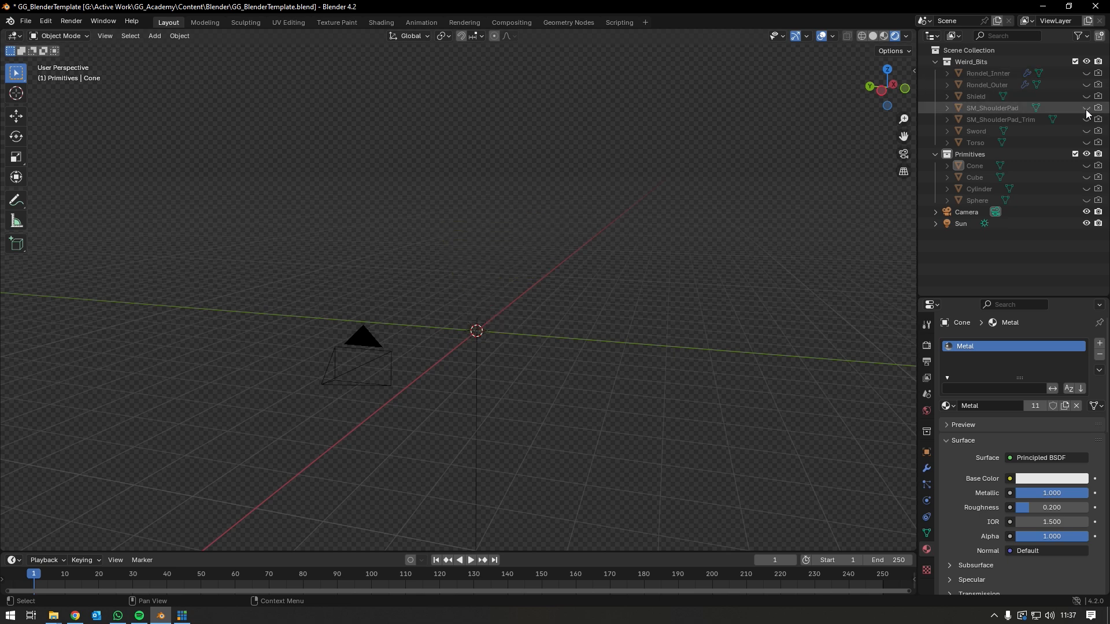
{"action": "left_click", "coordinate": [1086, 132]}
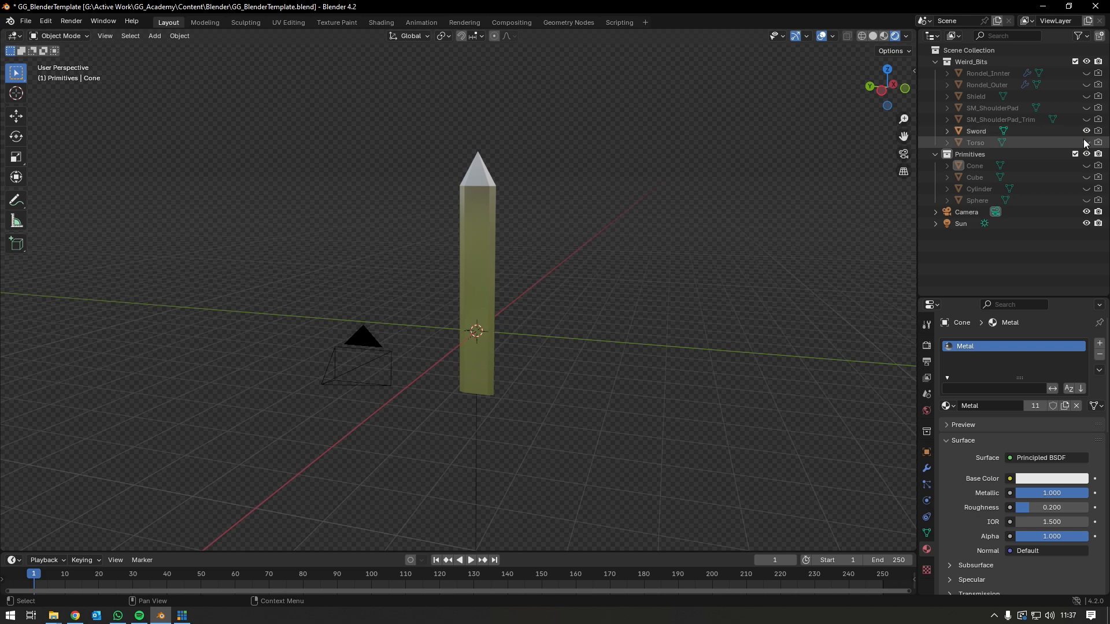
{"action": "left_click", "coordinate": [1086, 143]}
{"action": "left_click", "coordinate": [1085, 132]}
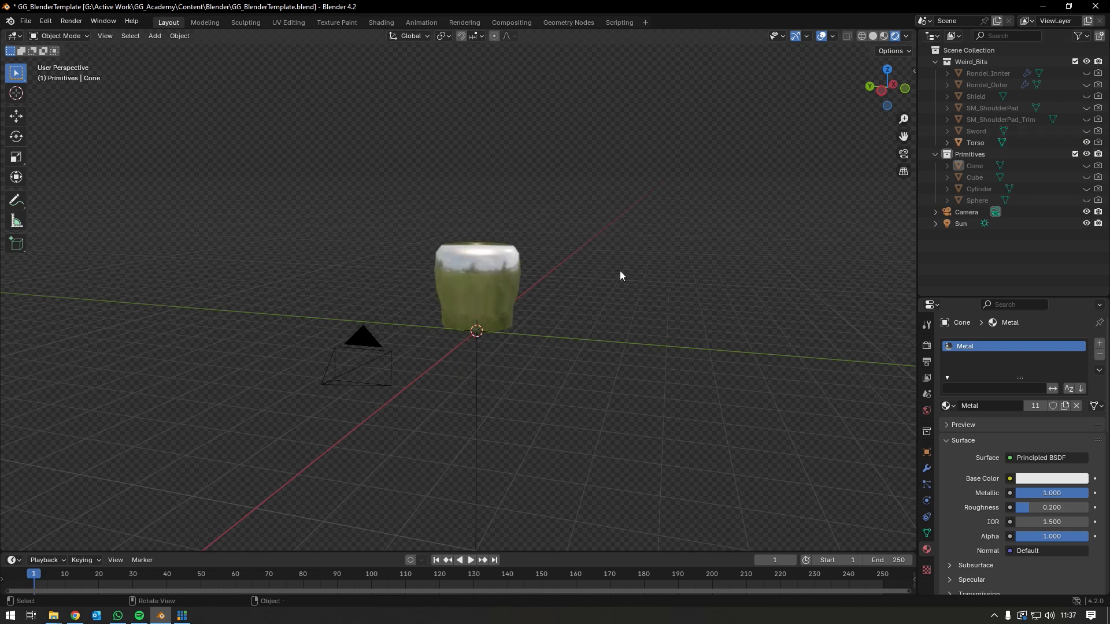
{"action": "middle_click_drag", "start_coordinate": [619, 275], "coordinate": [407, 278]}
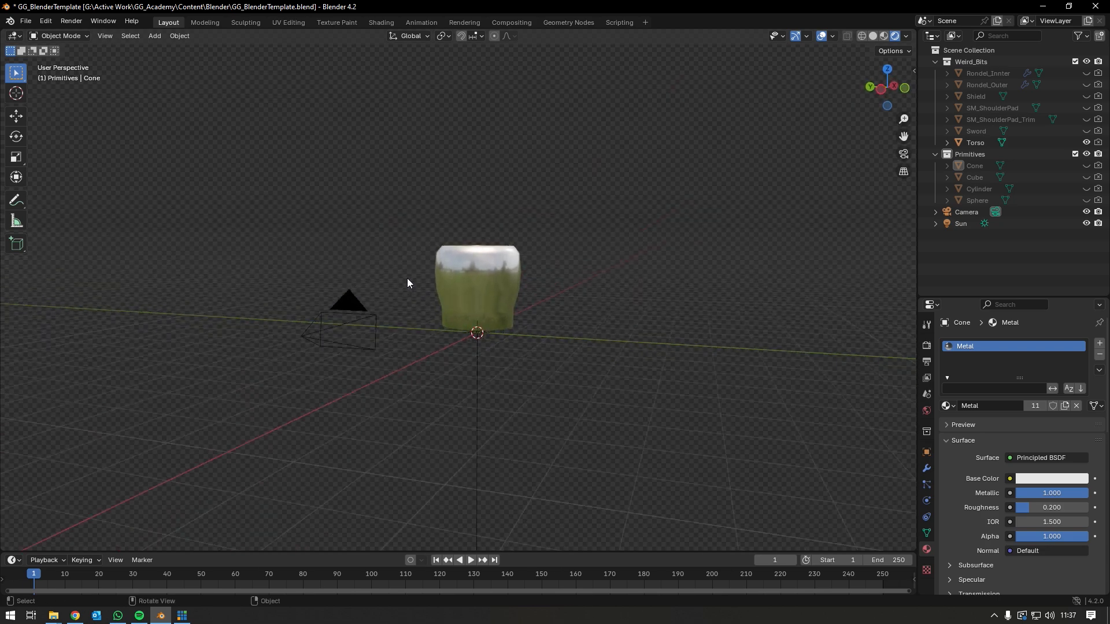
{"action": "left_click", "coordinate": [1086, 142]}
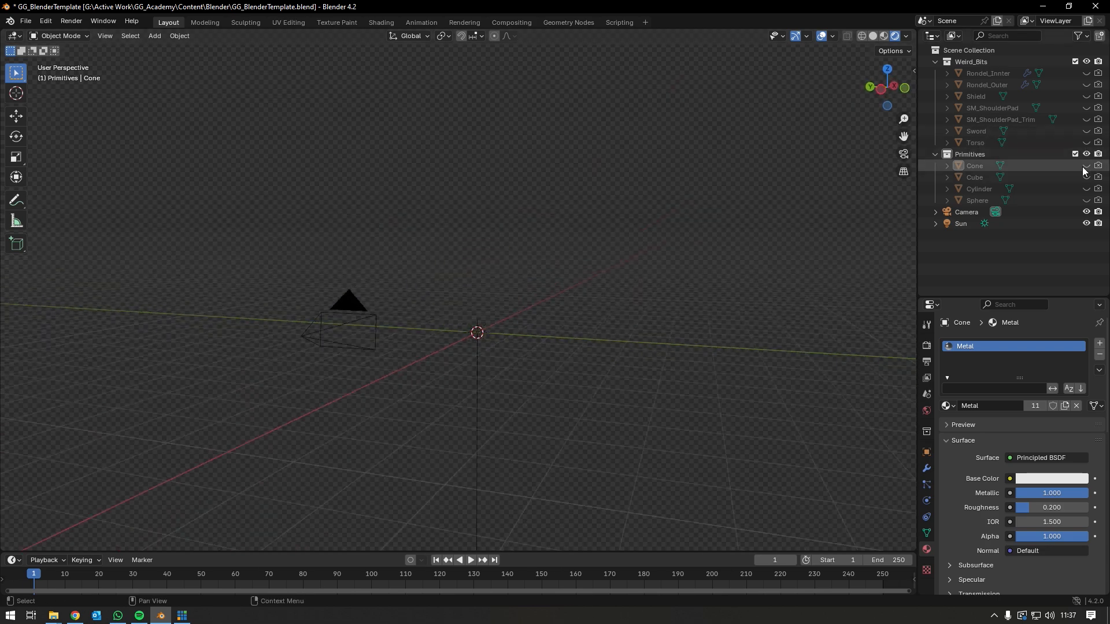
Step: Preview the Cone, Cube, Cylinder and Sphere of the Primitives collection one after another, hiding each one again
{"action": "left_click", "coordinate": [1086, 165]}
{"action": "middle_click_drag", "start_coordinate": [465, 364], "coordinate": [419, 390]}
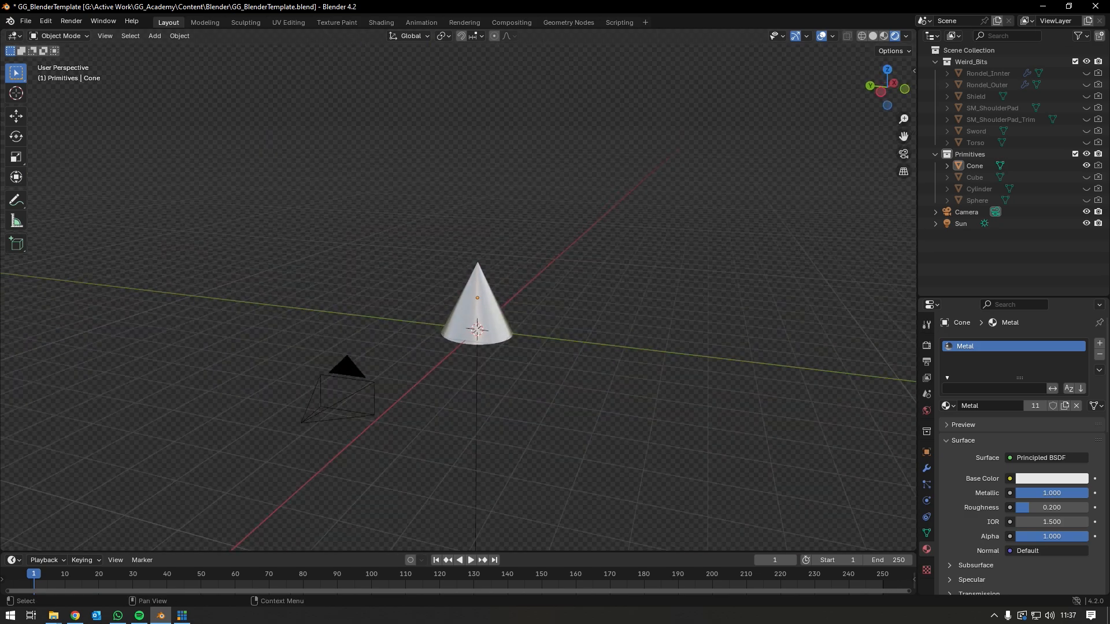
{"action": "left_click", "coordinate": [1086, 166]}
{"action": "left_click", "coordinate": [1086, 178]}
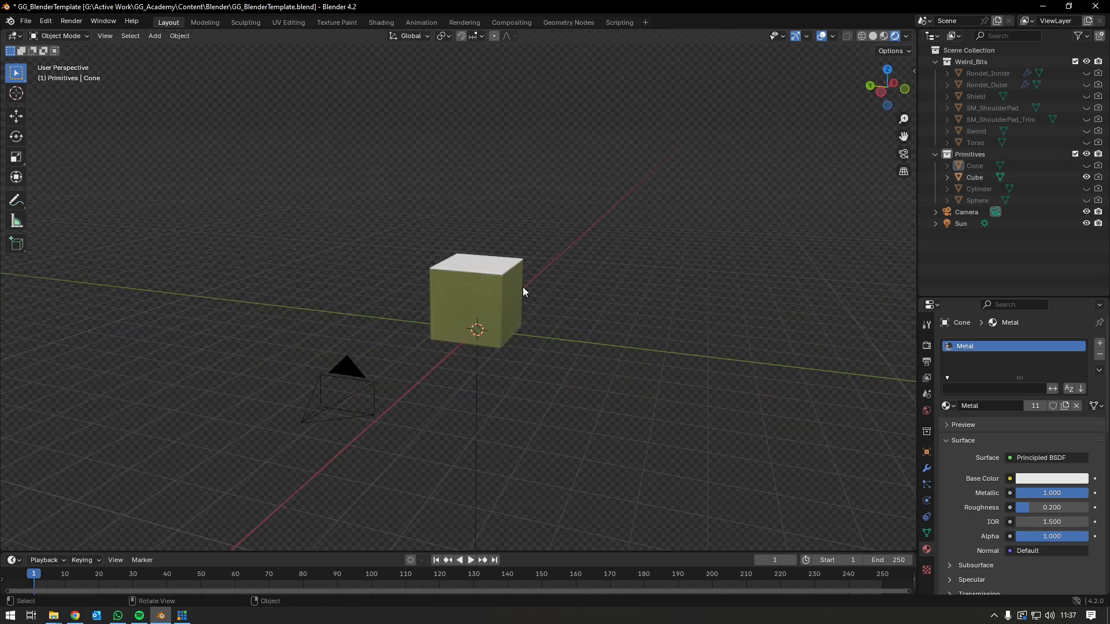
{"action": "mouse_move", "coordinate": [522, 286]}
{"action": "middle_mouse_down"}
{"action": "mouse_move", "coordinate": [431, 297]}
{"action": "mouse_move", "coordinate": [480, 279]}
{"action": "mouse_move", "coordinate": [528, 292]}
{"action": "mouse_move", "coordinate": [523, 280]}
{"action": "middle_mouse_up"}
{"action": "left_click", "coordinate": [1086, 178]}
{"action": "left_click", "coordinate": [1086, 188]}
{"action": "left_click", "coordinate": [1086, 189]}
{"action": "left_click", "coordinate": [1086, 200]}
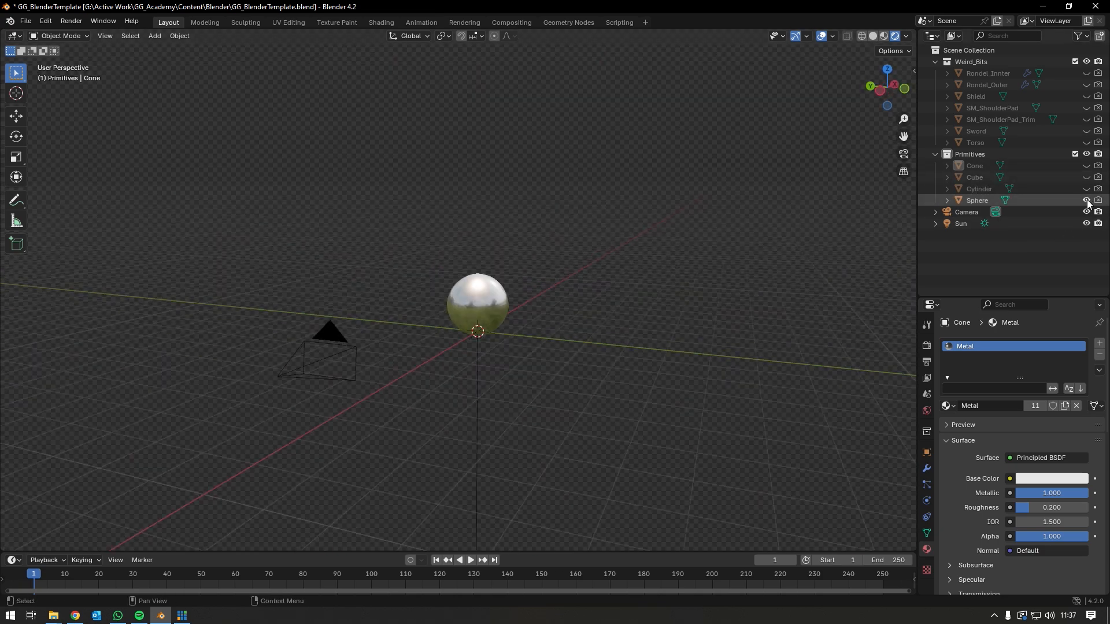
{"action": "middle_click_drag", "start_coordinate": [456, 306], "coordinate": [434, 316]}
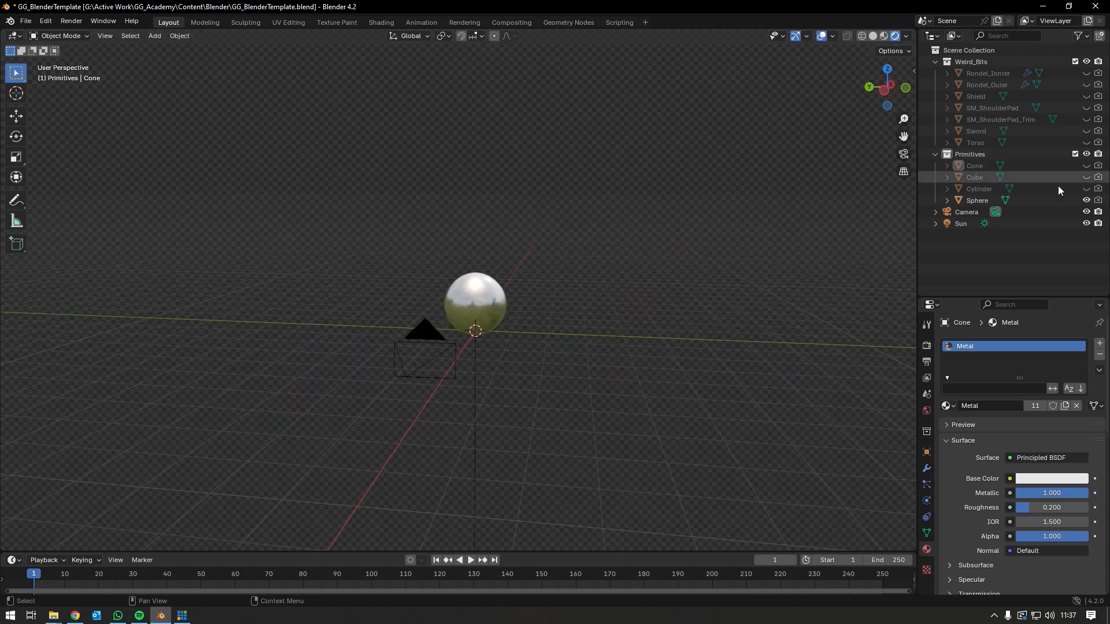
{"action": "left_click", "coordinate": [1086, 200]}
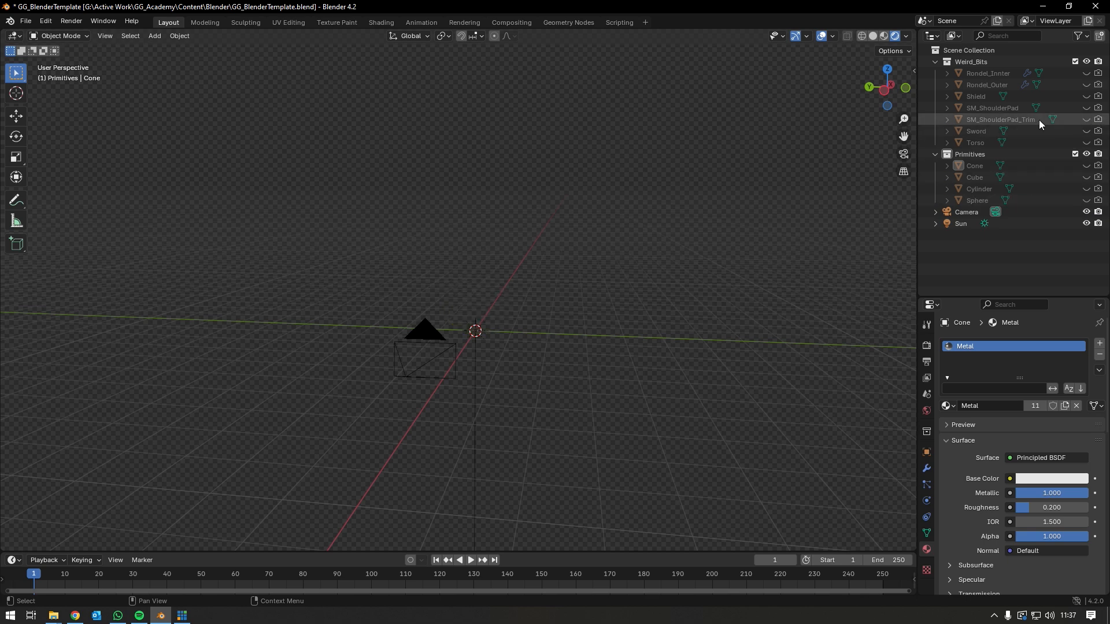
Step: Show the SM_ShoulderPad_Trim object in the viewport and enable it for rendering
{"action": "left_click", "coordinate": [1086, 119]}
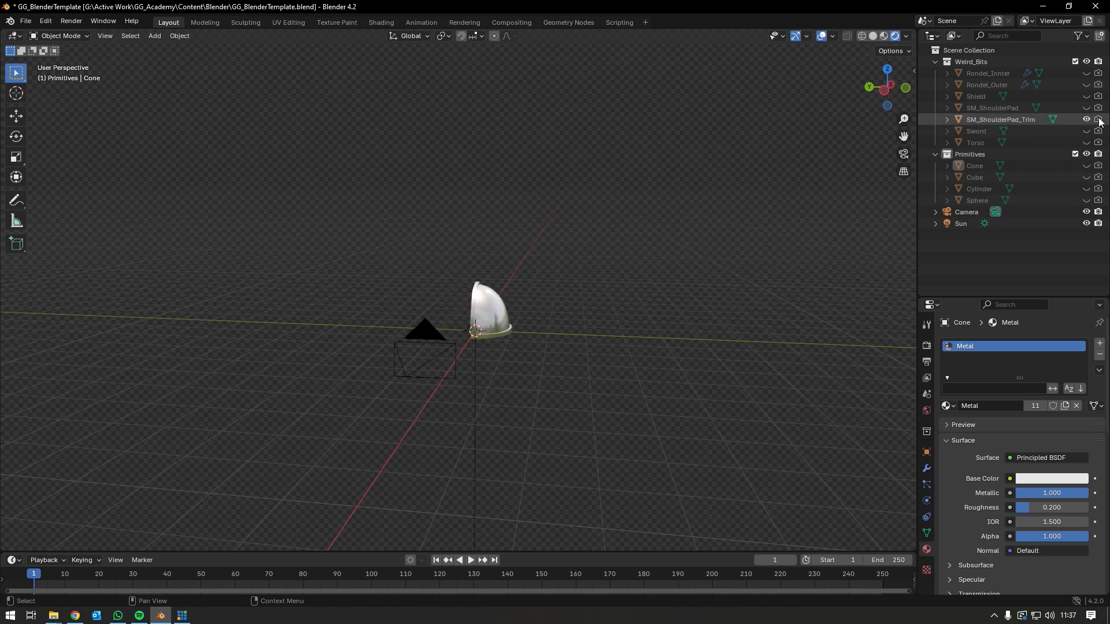
{"action": "left_click", "coordinate": [1098, 119]}
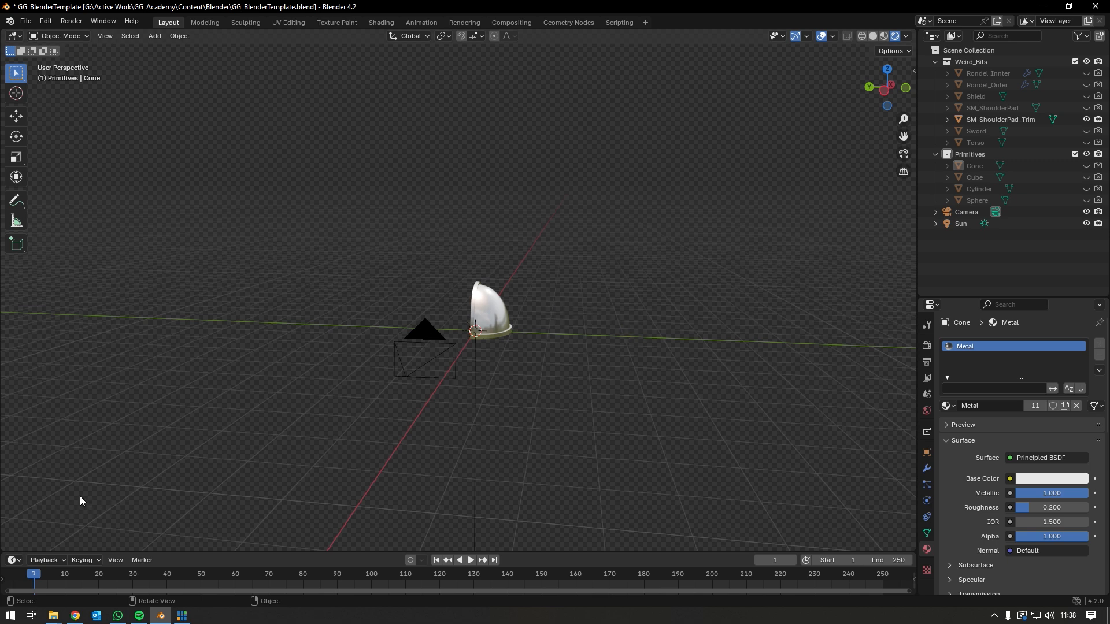
Step: Switch to the browser, look through the free HDRIs on HDRI Haven and open the French Type Garden page
{"action": "left_click", "coordinate": [75, 616]}
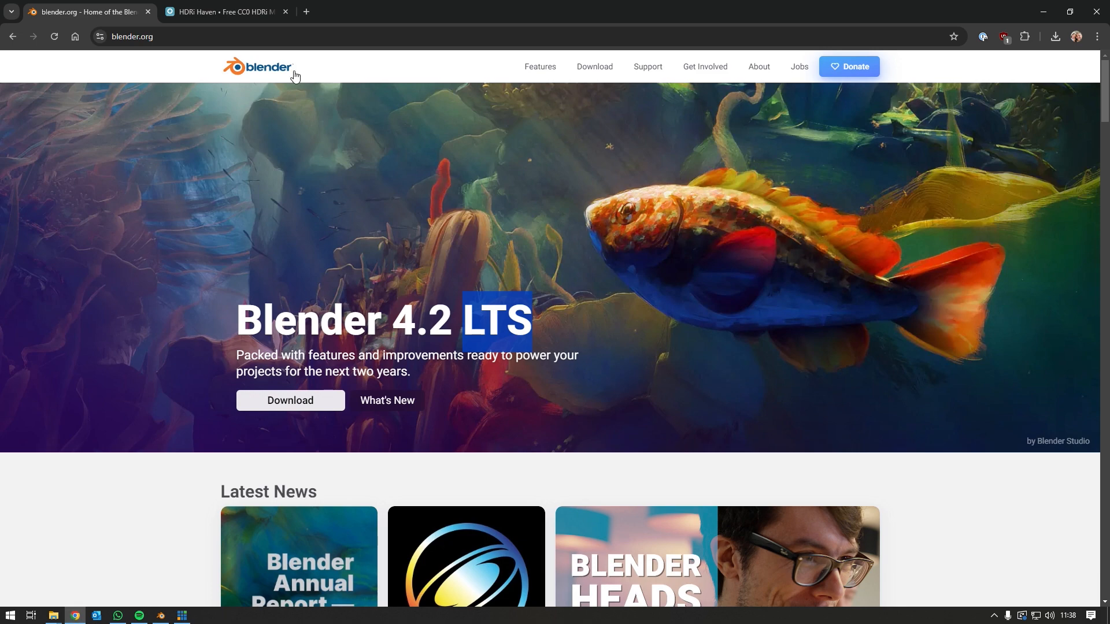
{"action": "left_click", "coordinate": [209, 14]}
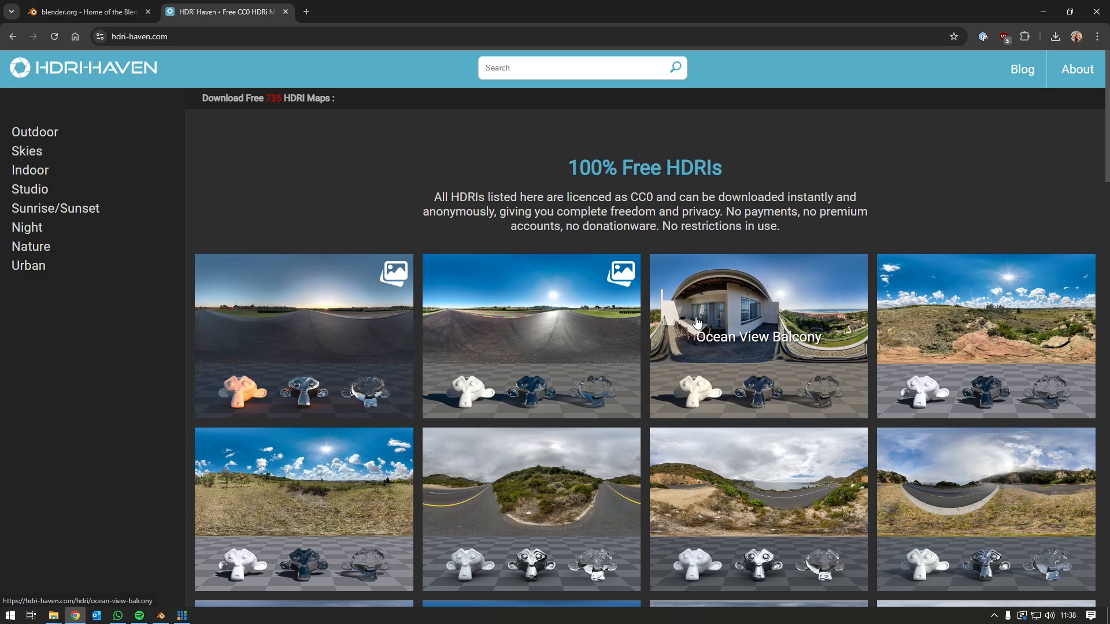
{"action": "scroll", "coordinate": [697, 323], "scroll_direction": "down", "scroll_amount": 15}
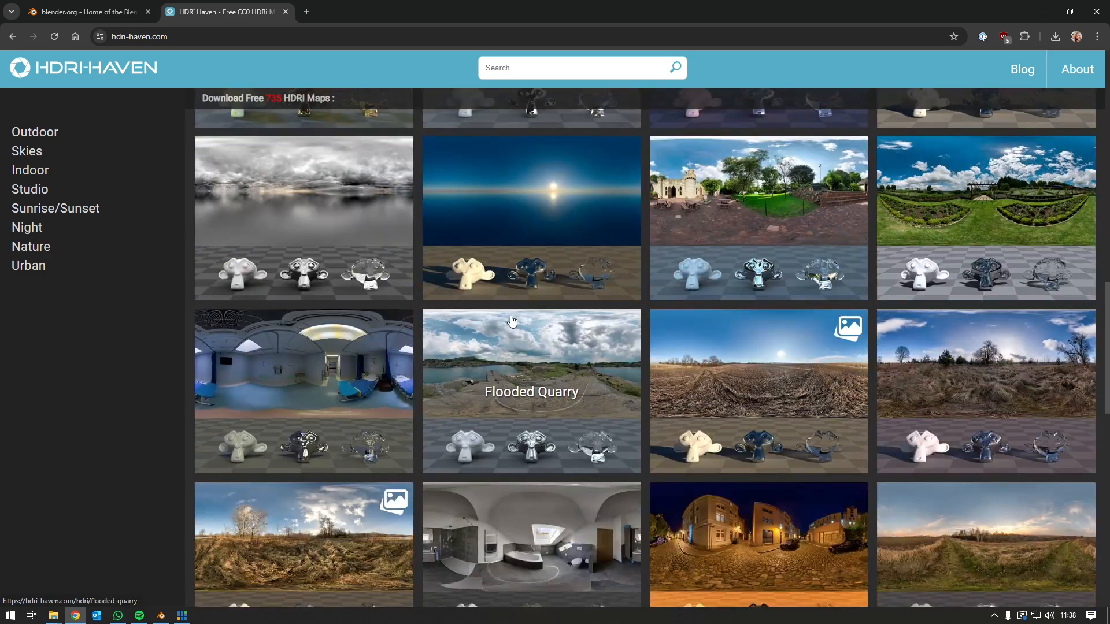
{"action": "scroll", "coordinate": [503, 327], "scroll_direction": "down", "scroll_amount": 4}
{"action": "scroll", "coordinate": [491, 333], "scroll_direction": "up", "scroll_amount": 4}
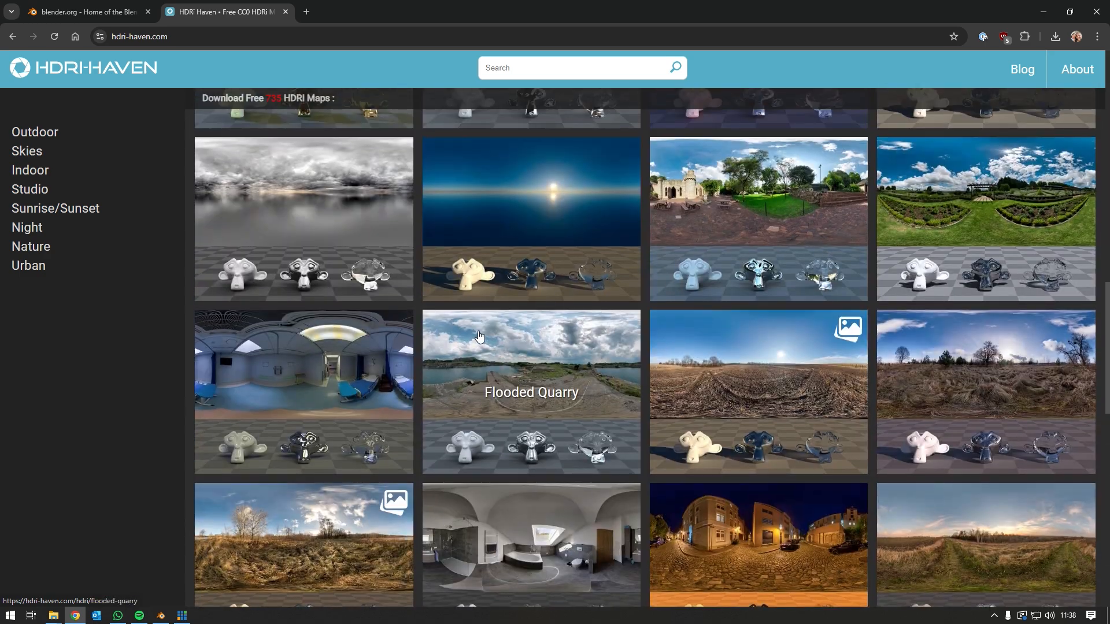
{"action": "scroll", "coordinate": [478, 336], "scroll_direction": "up", "scroll_amount": 2}
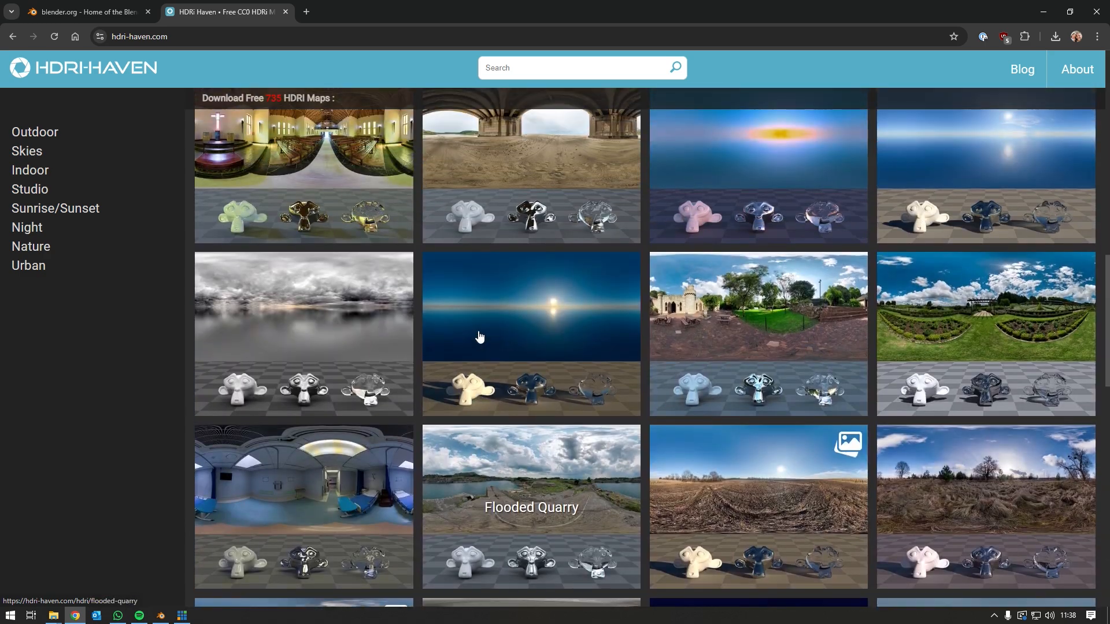
{"action": "left_click", "coordinate": [943, 302]}
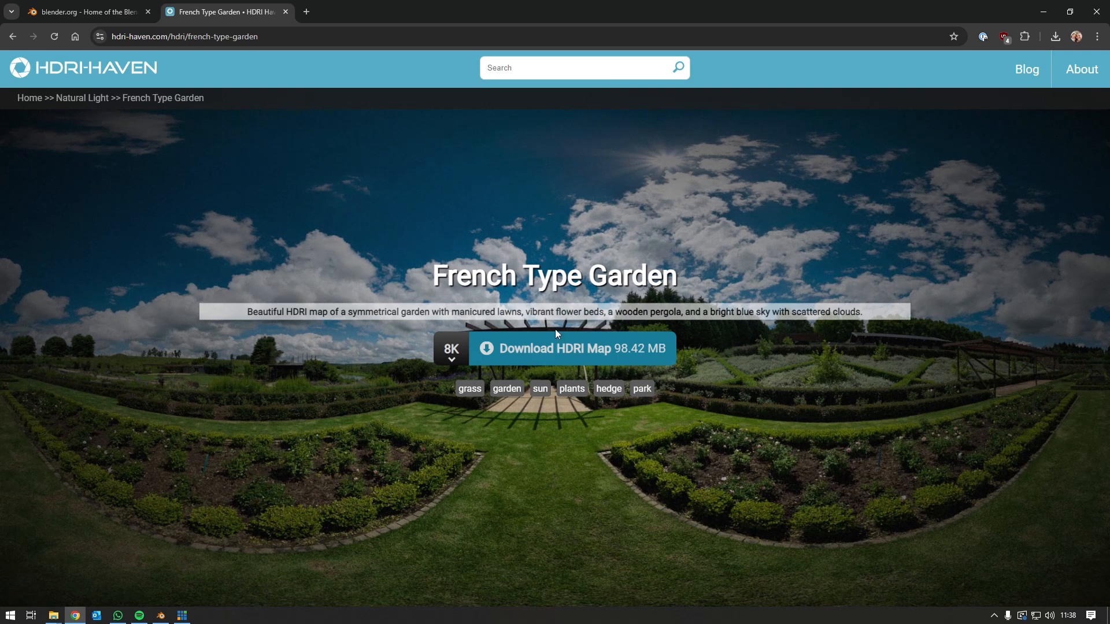
Step: Switch back to Blender, examine the World background's environment image settings, and open its file browser, closing it without loading another image
{"action": "left_click", "coordinate": [161, 616]}
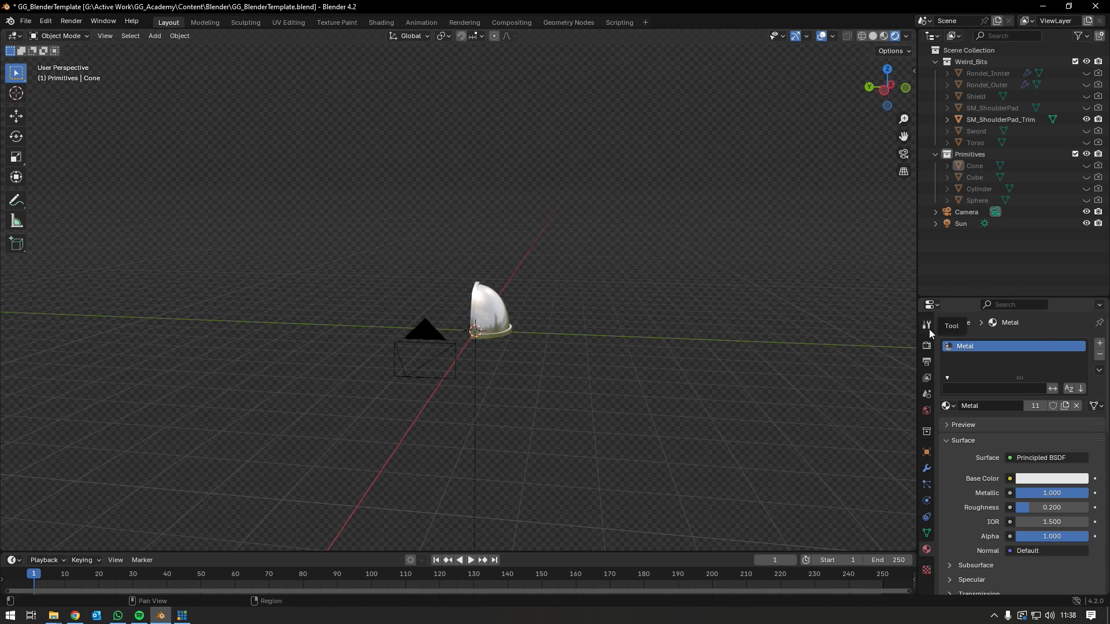
{"action": "left_click", "coordinate": [927, 412]}
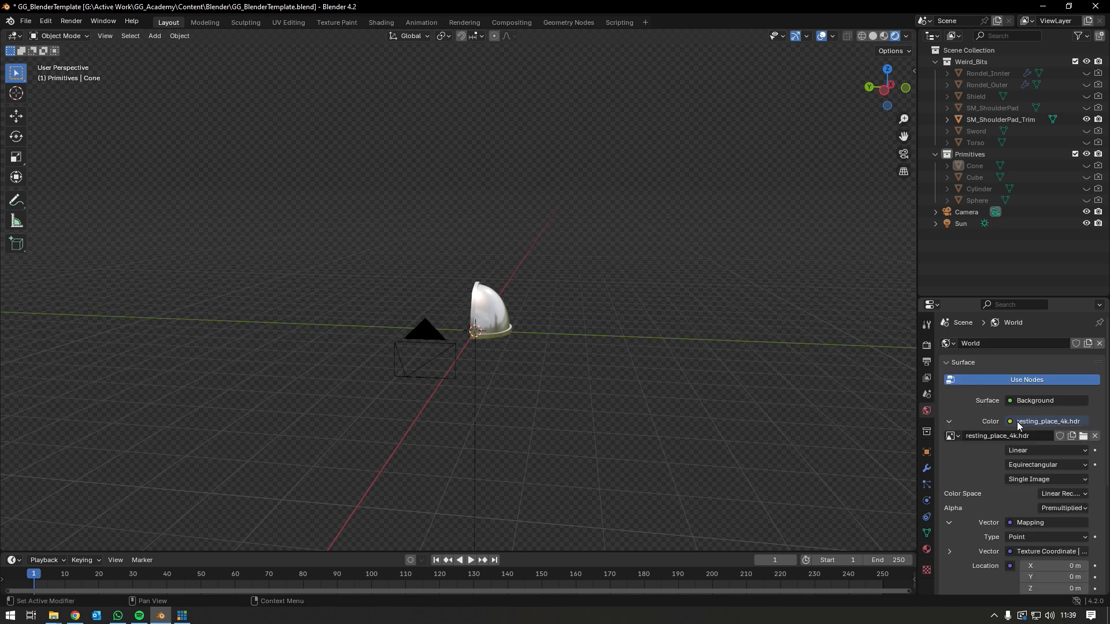
{"action": "left_click", "coordinate": [950, 424]}
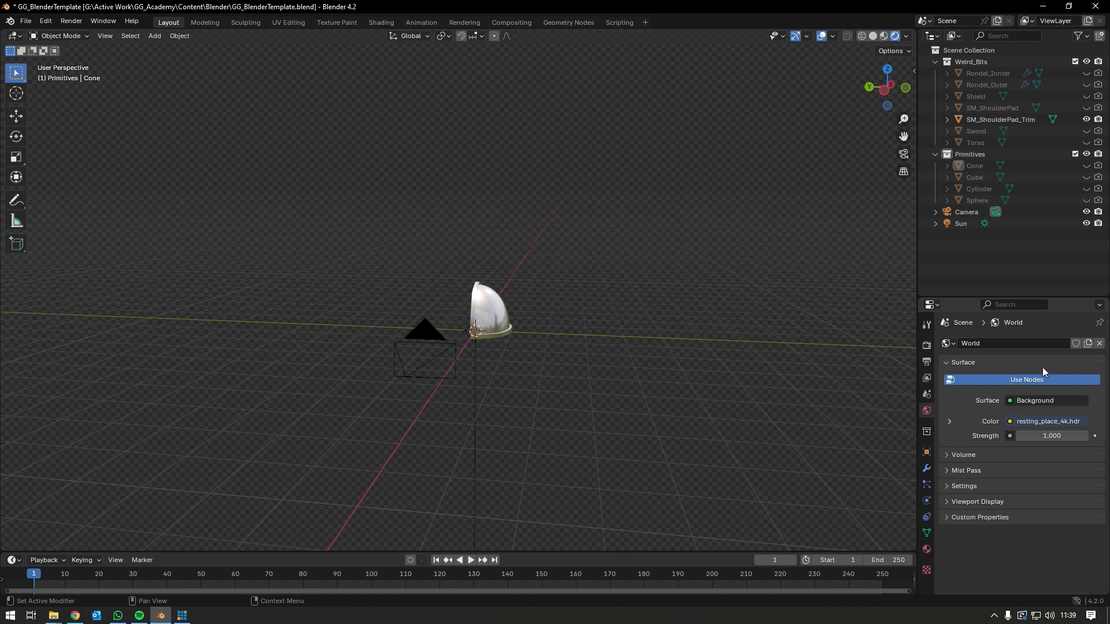
{"action": "left_click", "coordinate": [951, 423]}
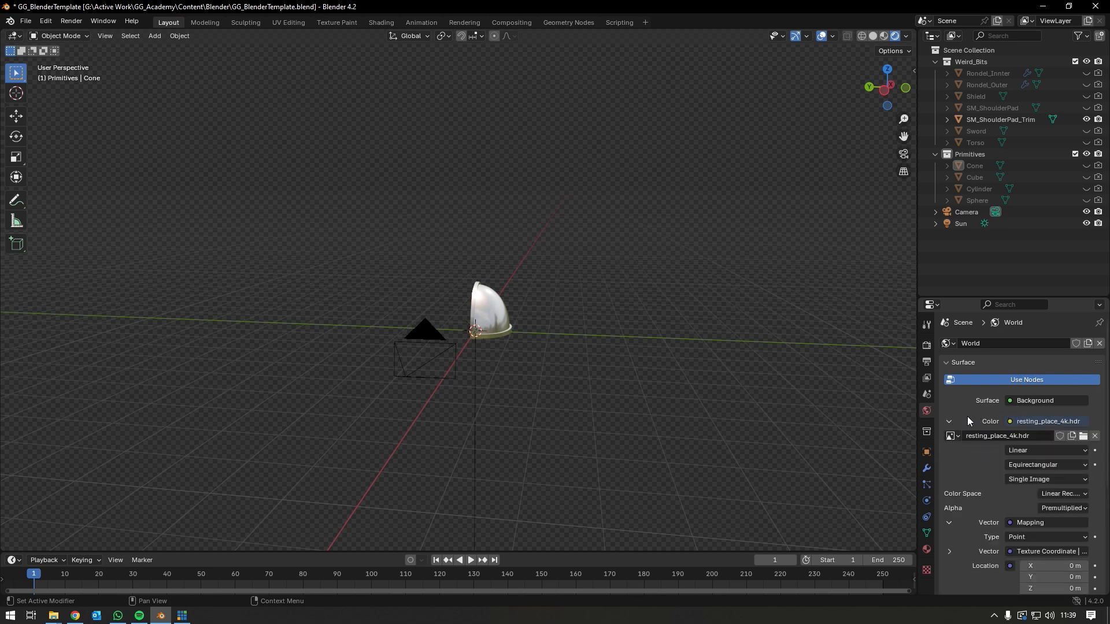
{"action": "scroll", "coordinate": [970, 422], "scroll_direction": "down", "scroll_amount": 2}
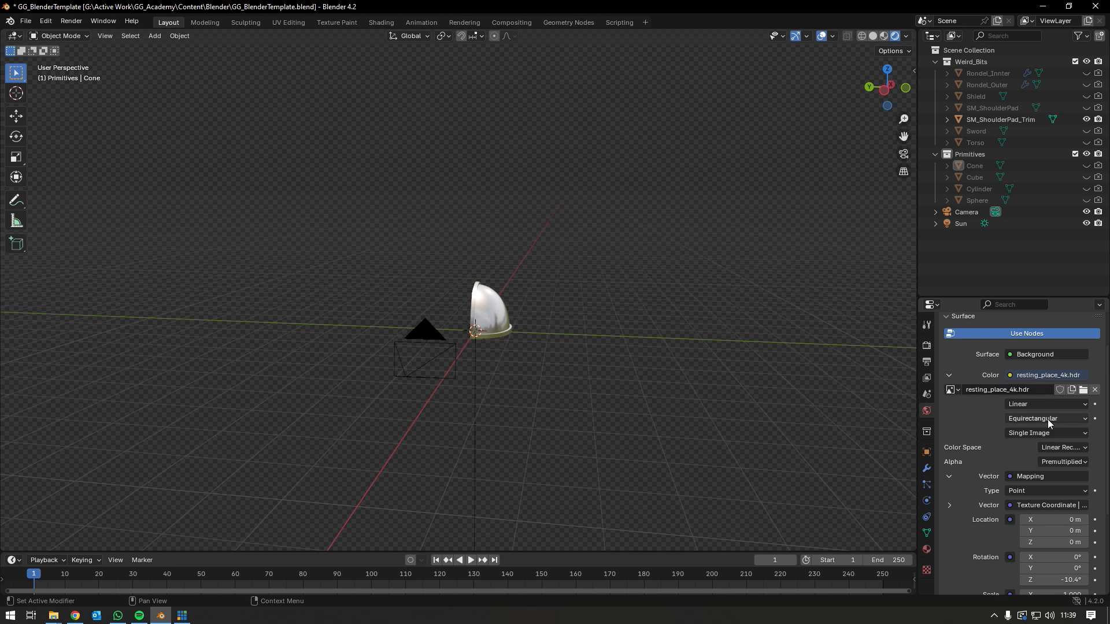
{"action": "left_click", "coordinate": [1084, 391]}
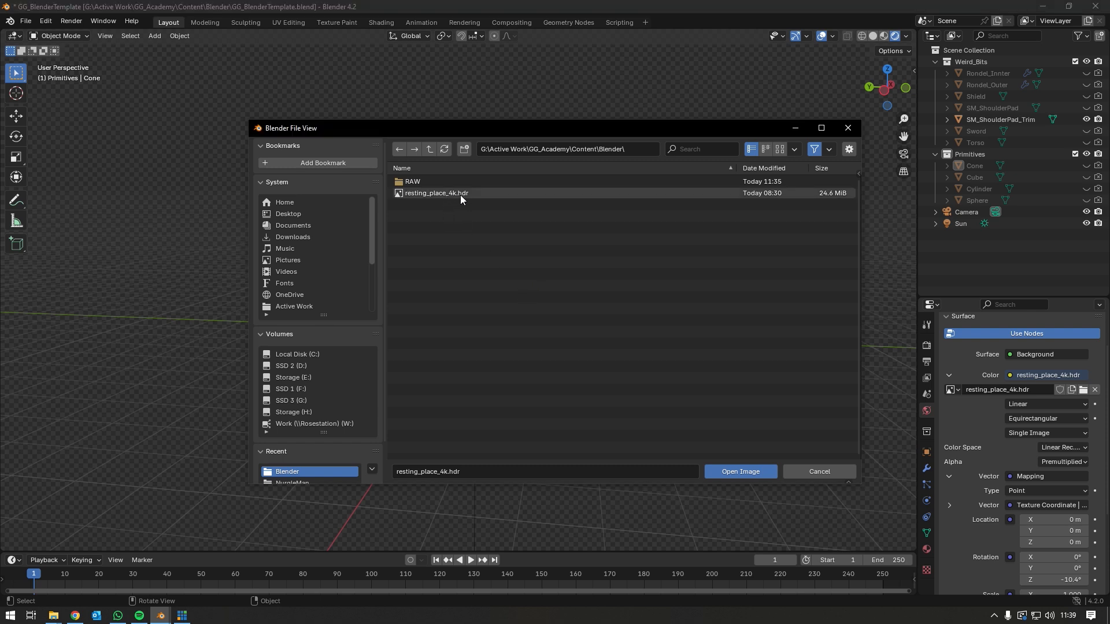
{"action": "mouse_move", "coordinate": [461, 198]}
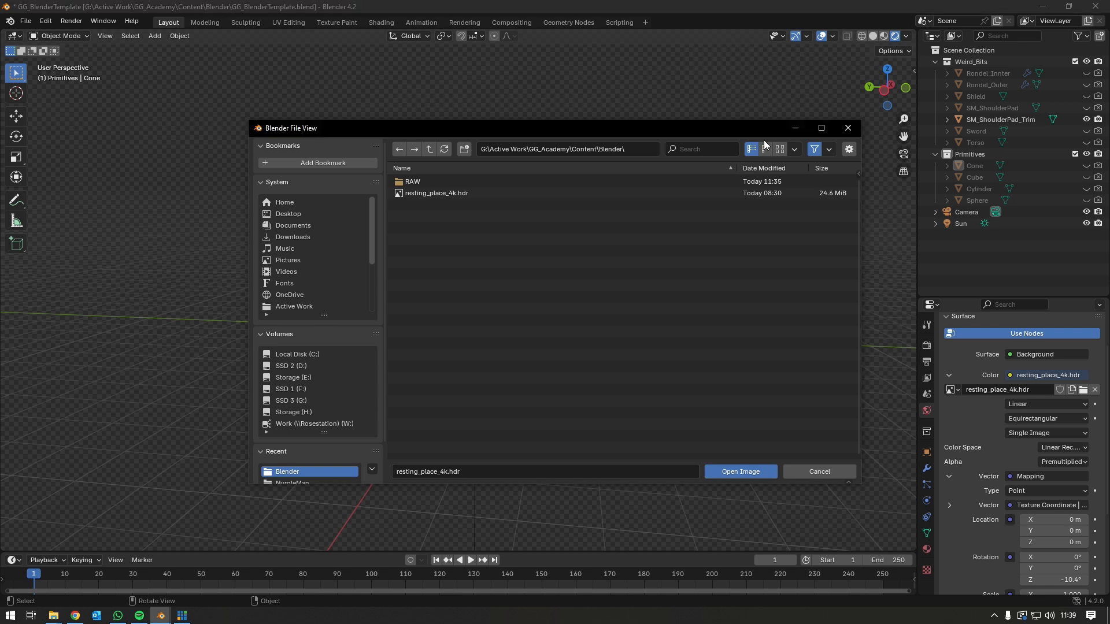
{"action": "left_click", "coordinate": [848, 128]}
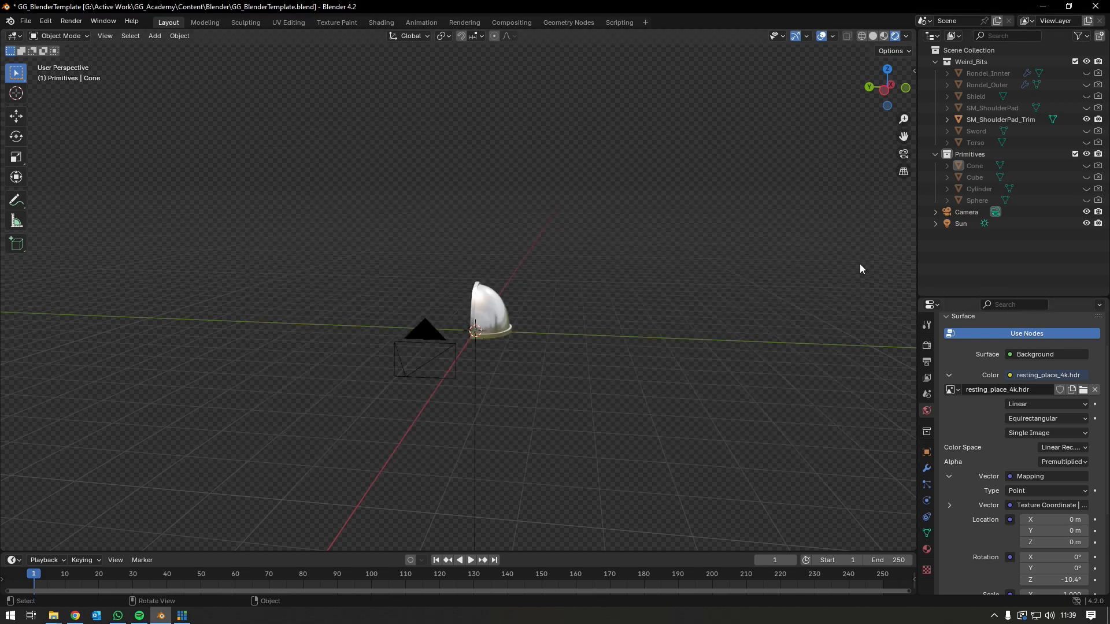
{"action": "middle_click_drag", "start_coordinate": [398, 364], "coordinate": [350, 370]}
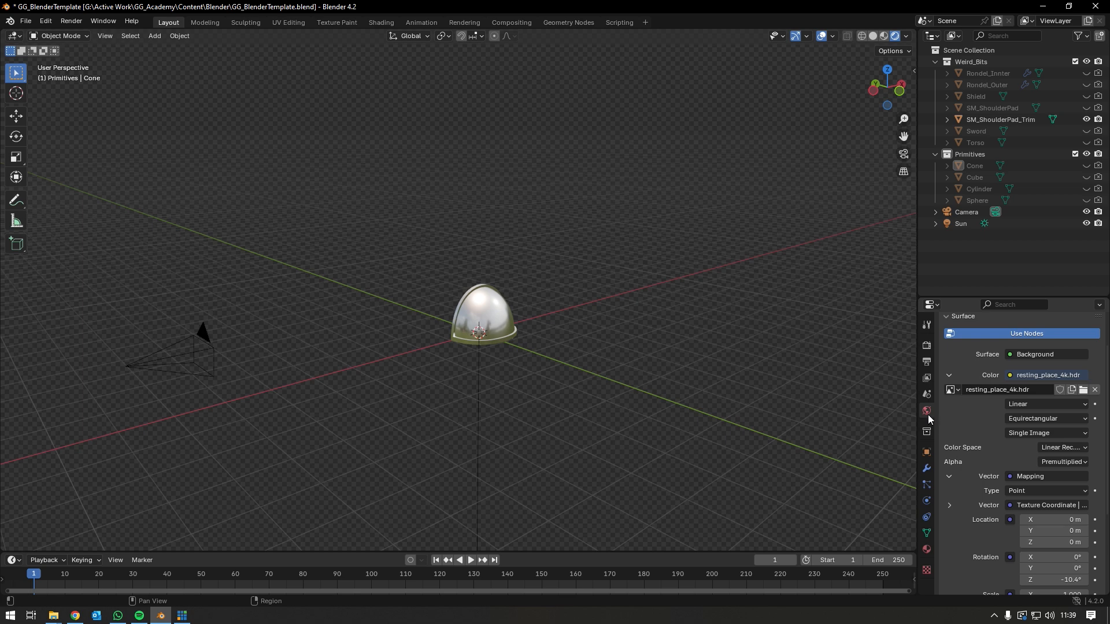
{"action": "right_click", "coordinate": [928, 352]}
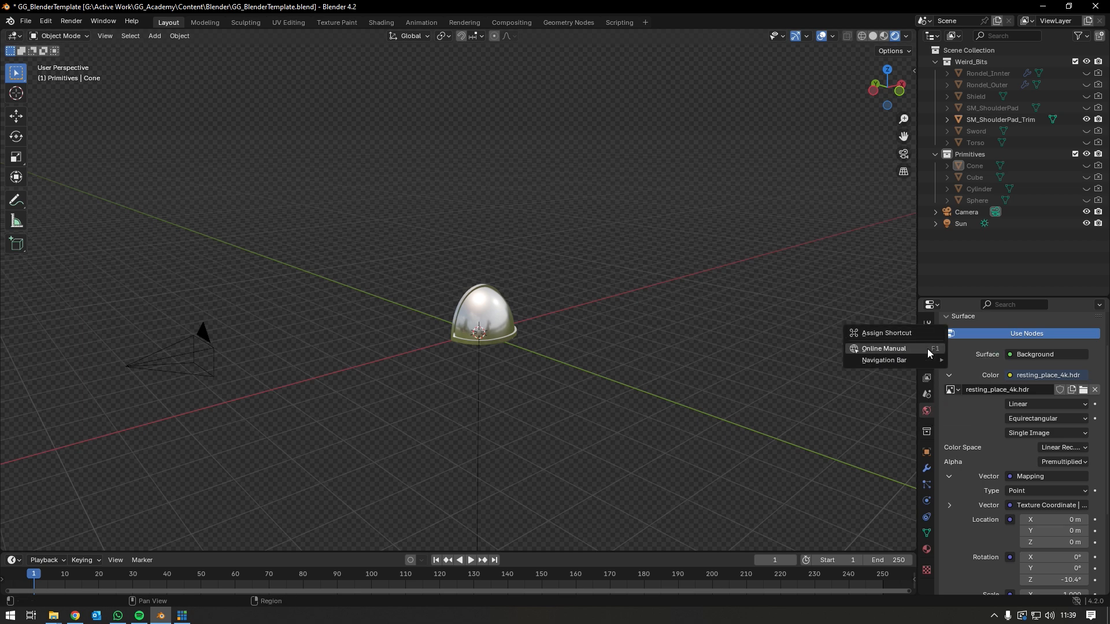
Step: Turn off the film's Transparent render option to show the HDRI background around the shoulder pad, and turn it back on
{"action": "left_click", "coordinate": [926, 345]}
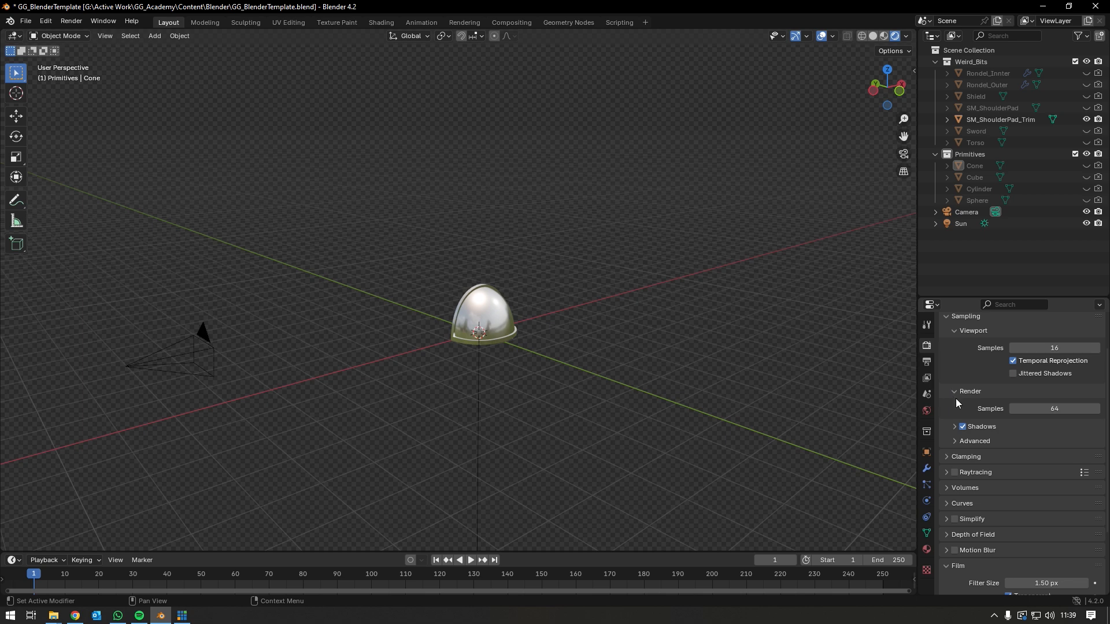
{"action": "scroll", "coordinate": [973, 537], "scroll_direction": "down", "scroll_amount": 2}
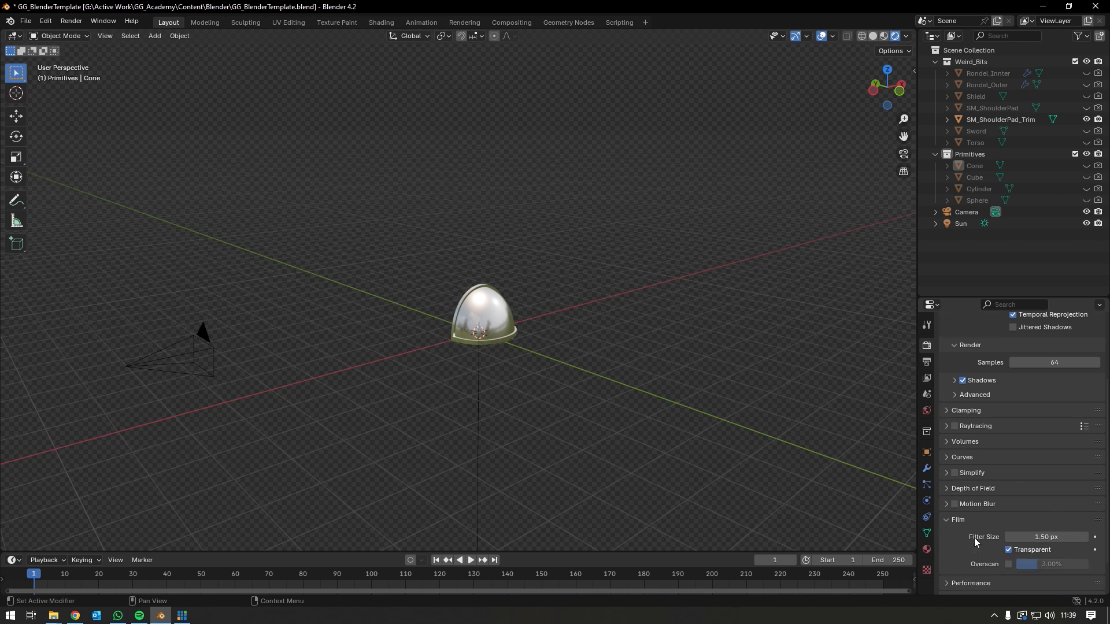
{"action": "left_click", "coordinate": [1008, 551]}
{"action": "middle_click_drag", "start_coordinate": [463, 404], "coordinate": [716, 441]}
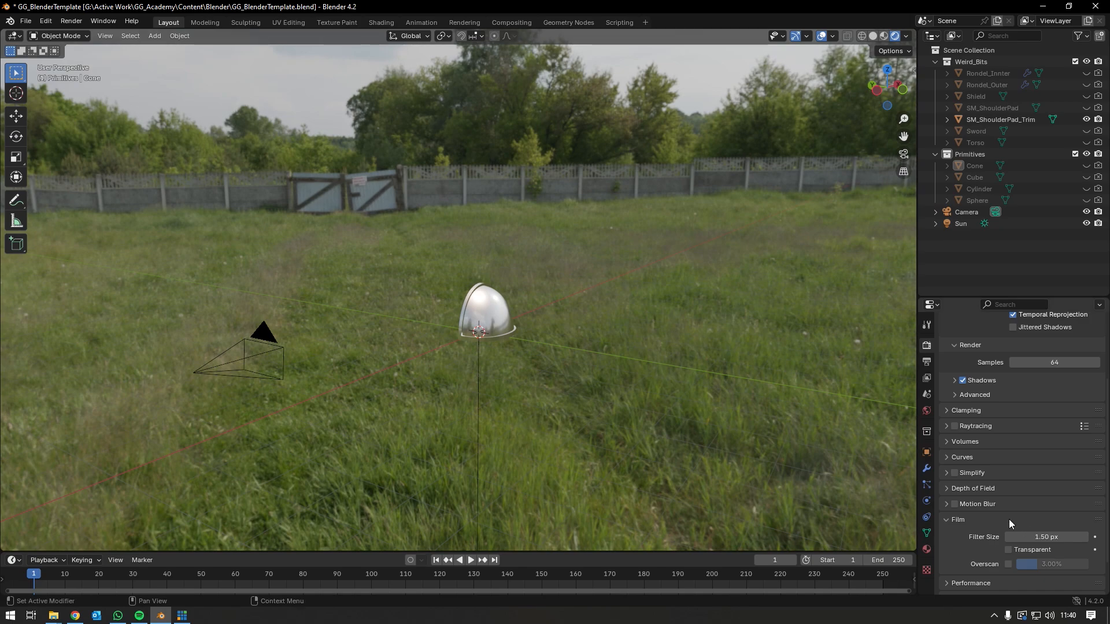
{"action": "left_click", "coordinate": [1008, 550]}
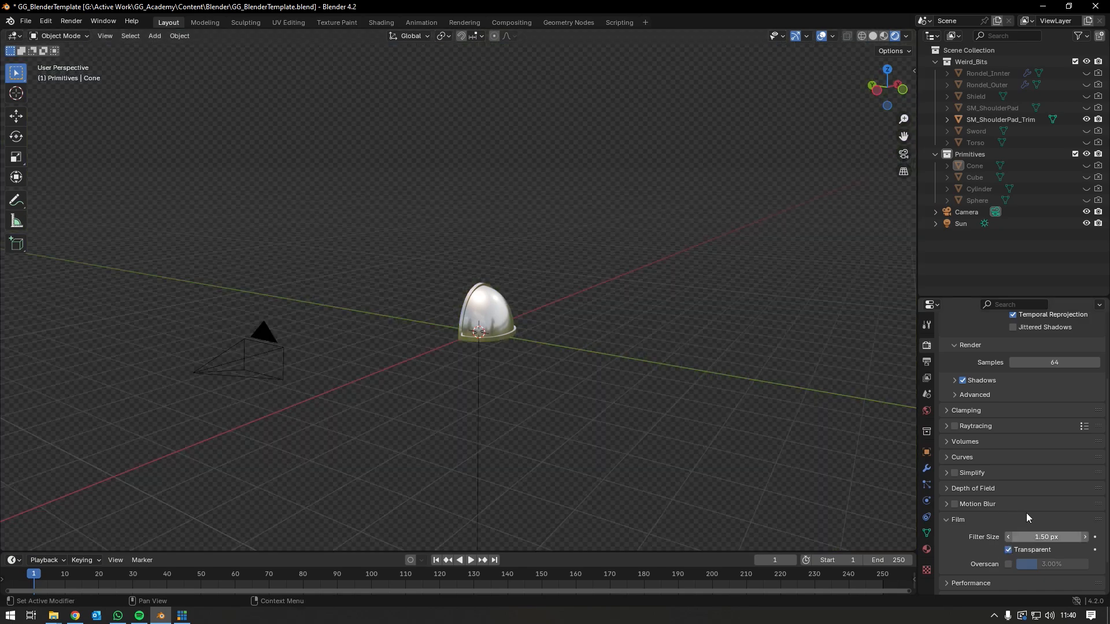
{"action": "middle_click_drag", "start_coordinate": [502, 390], "coordinate": [952, 369]}
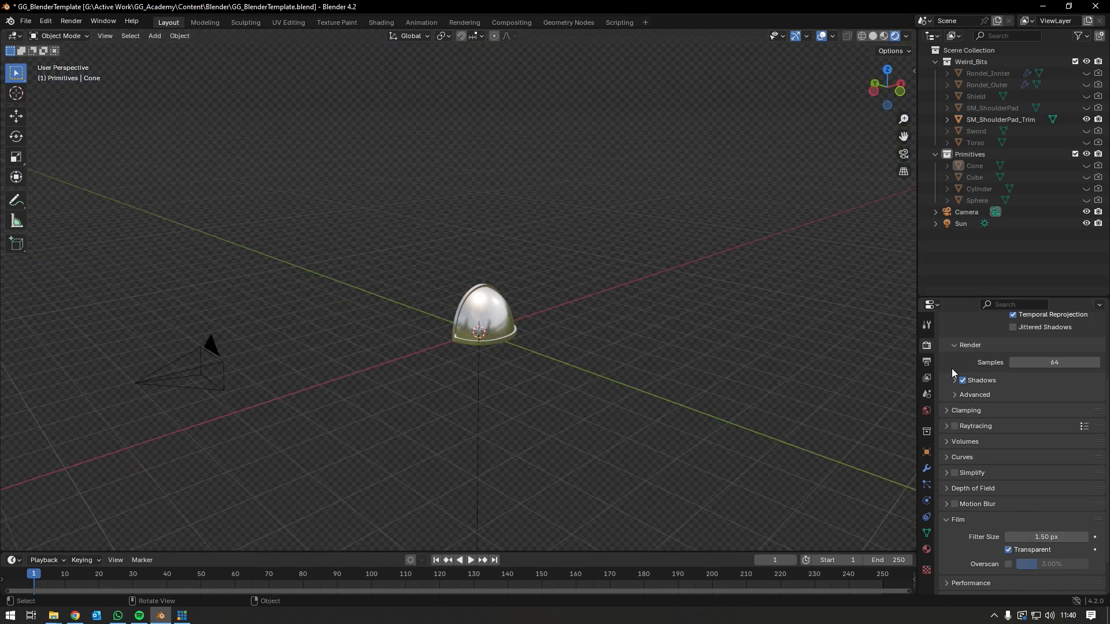
Step: Rotate the world's HDRI environment mapping to about -297° around Z to change the reflections on the shoulder pad
{"action": "left_click", "coordinate": [927, 411]}
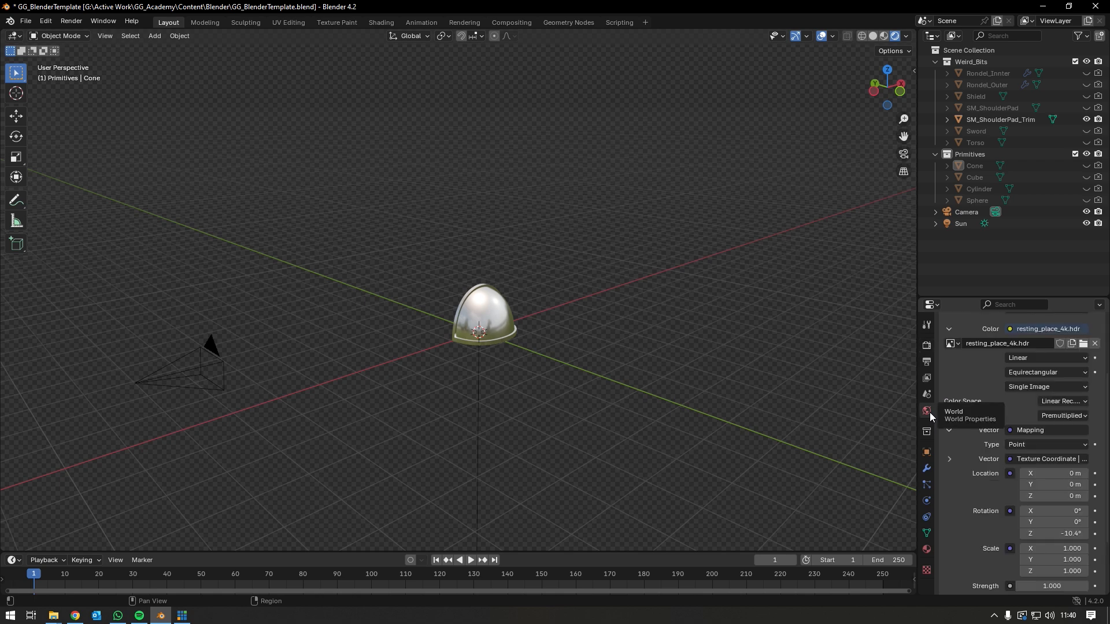
{"action": "scroll", "coordinate": [982, 455], "scroll_direction": "down", "scroll_amount": 1}
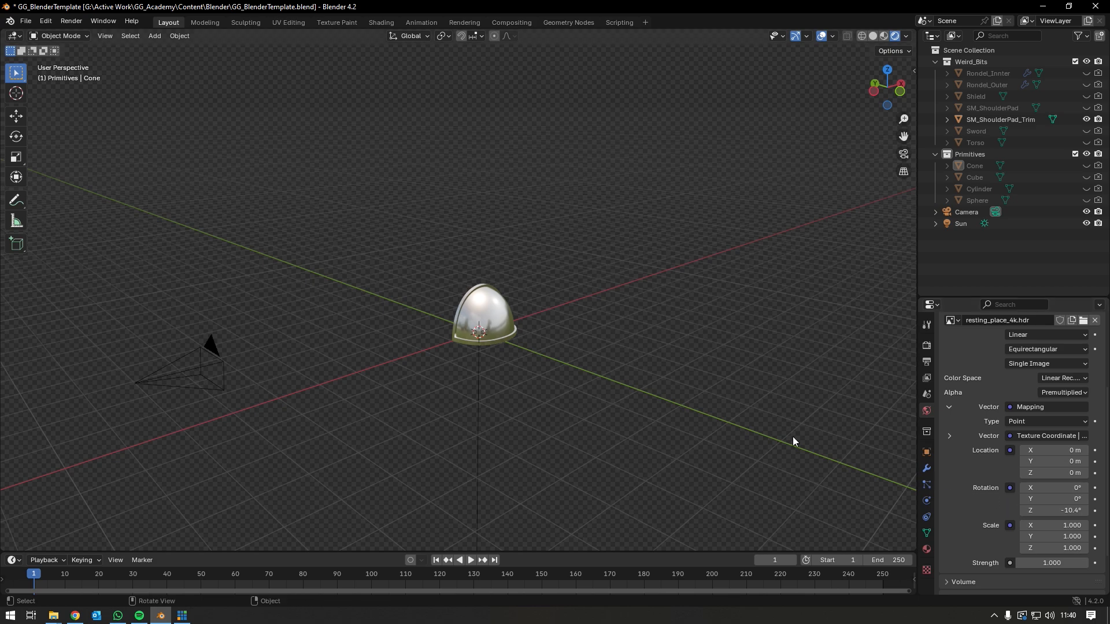
{"action": "middle_click_drag", "start_coordinate": [792, 436], "coordinate": [445, 327]}
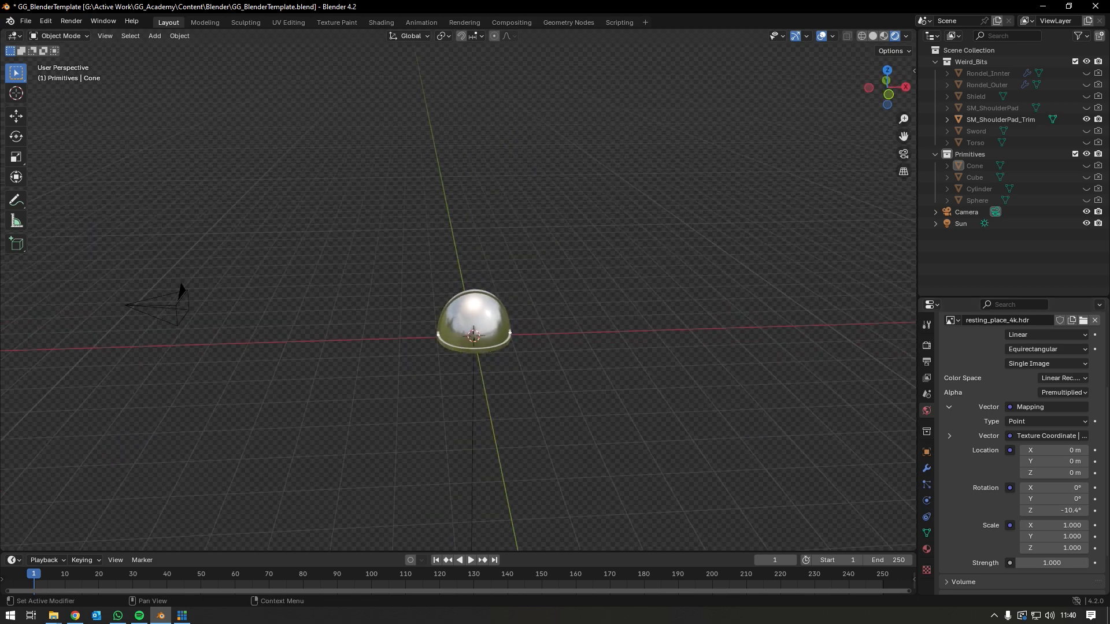
{"action": "left_click_drag", "start_coordinate": [1057, 511], "coordinate": [932, 510]}
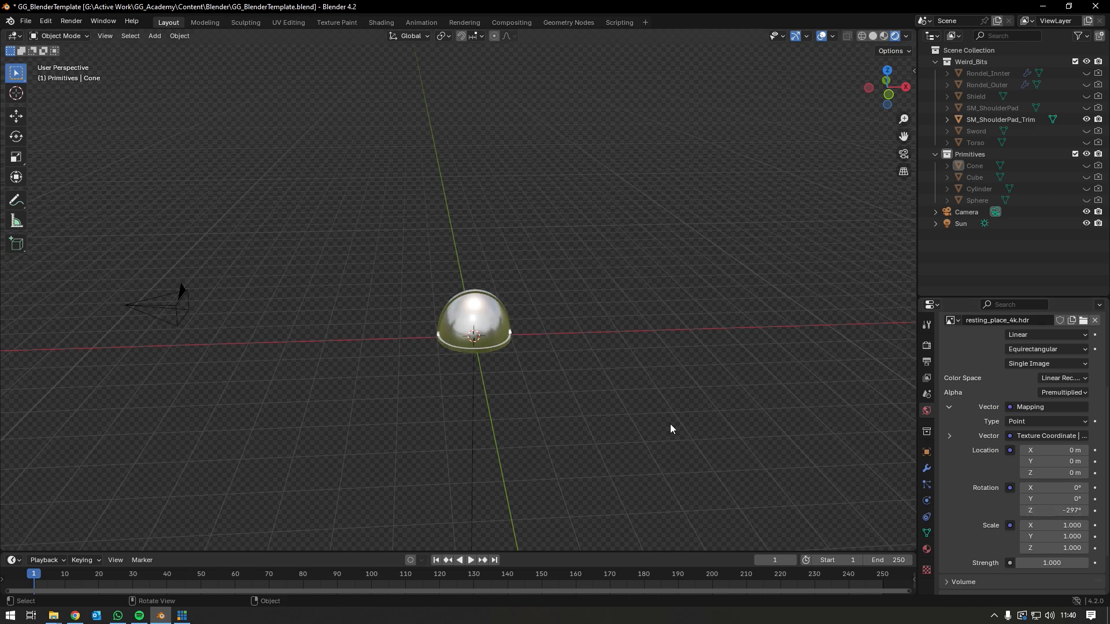
Step: Lock the camera to the view, orbit it to frame the shoulder pad at an angle, and unlock it again
{"action": "middle_click_drag", "start_coordinate": [293, 369], "coordinate": [559, 355]}
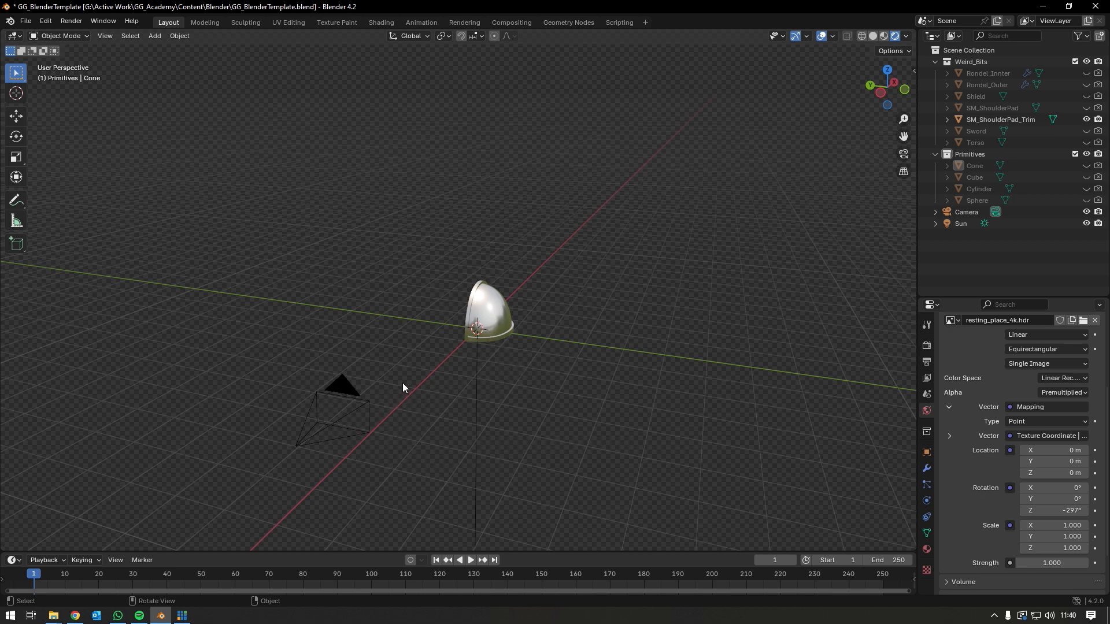
{"action": "left_click", "coordinate": [903, 154]}
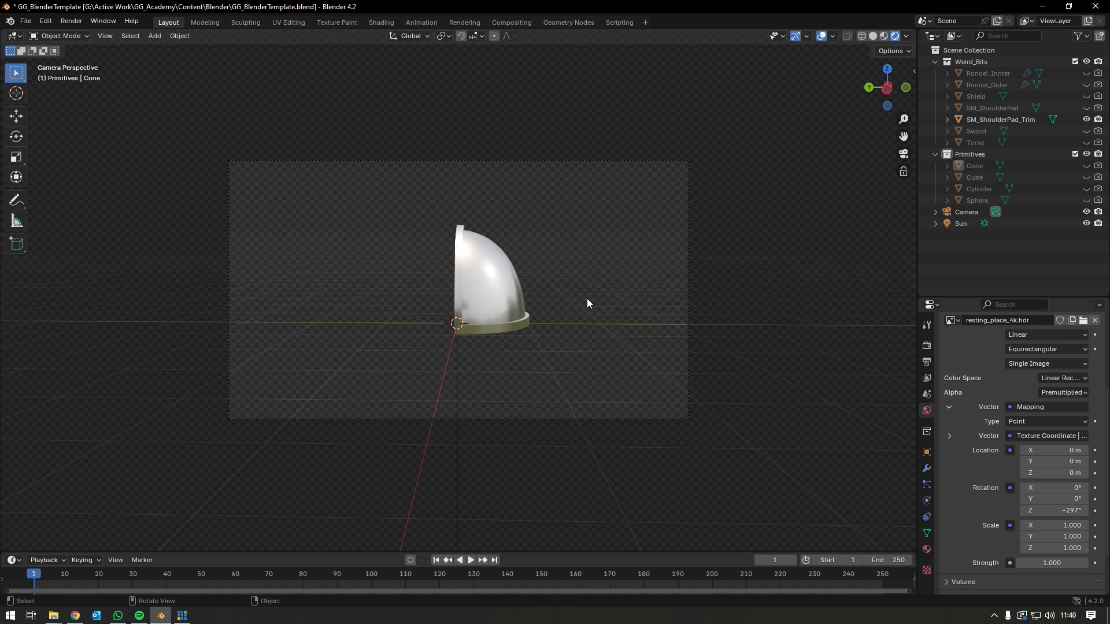
{"action": "left_click", "coordinate": [907, 172]}
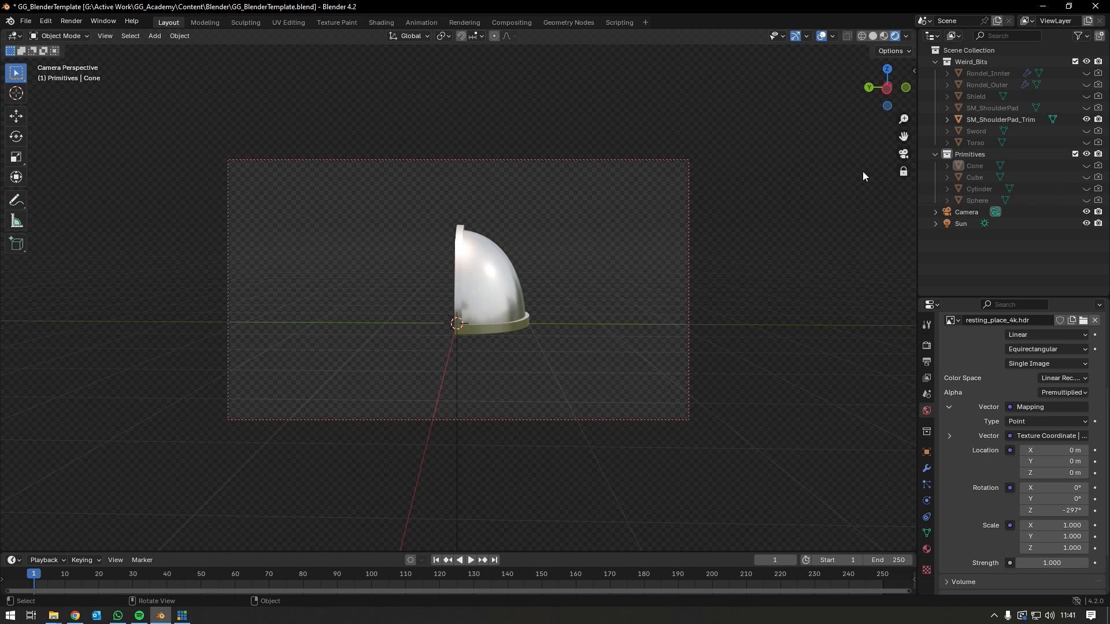
{"action": "middle_click_drag", "start_coordinate": [462, 268], "coordinate": [503, 263]}
{"action": "left_click", "coordinate": [903, 172]}
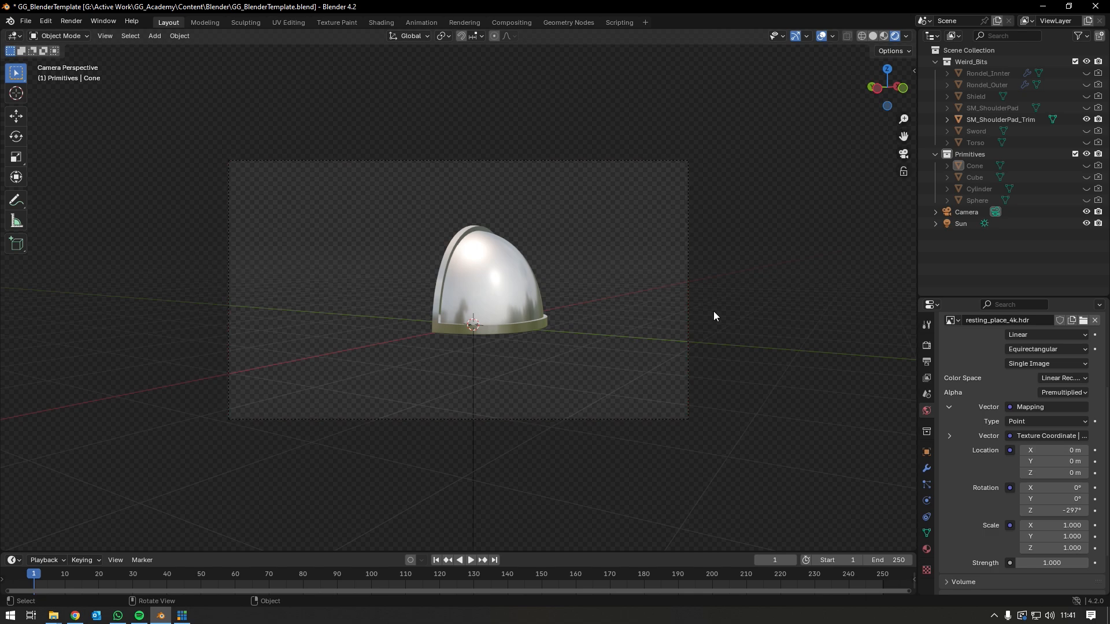
{"action": "middle_click_drag", "start_coordinate": [838, 231], "coordinate": [494, 342]}
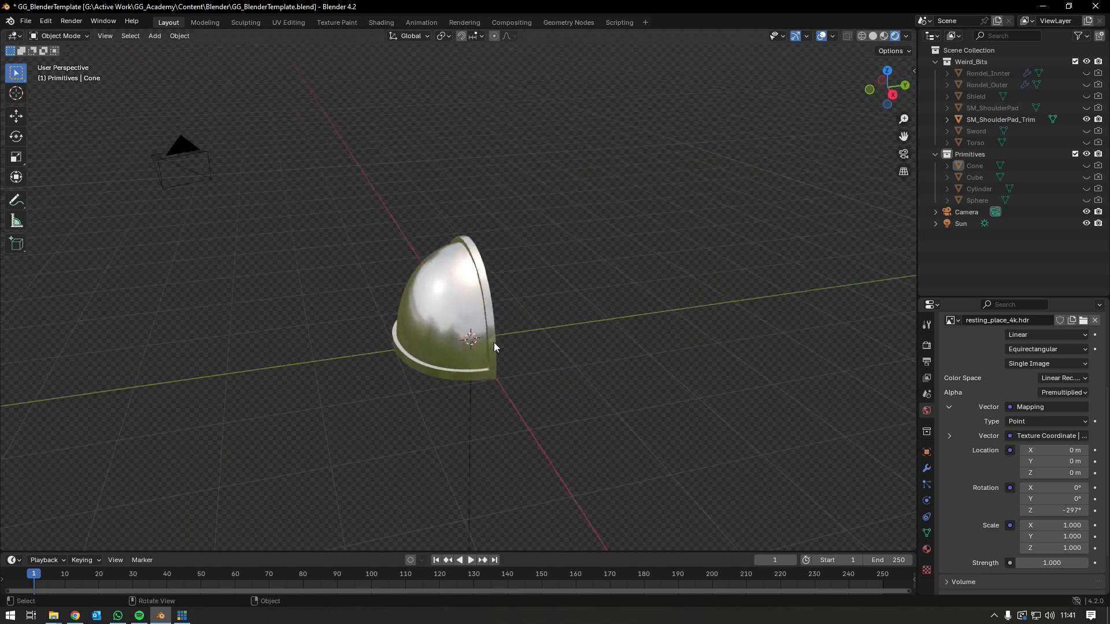
{"action": "middle_click_drag", "start_coordinate": [174, 170], "coordinate": [429, 366]}
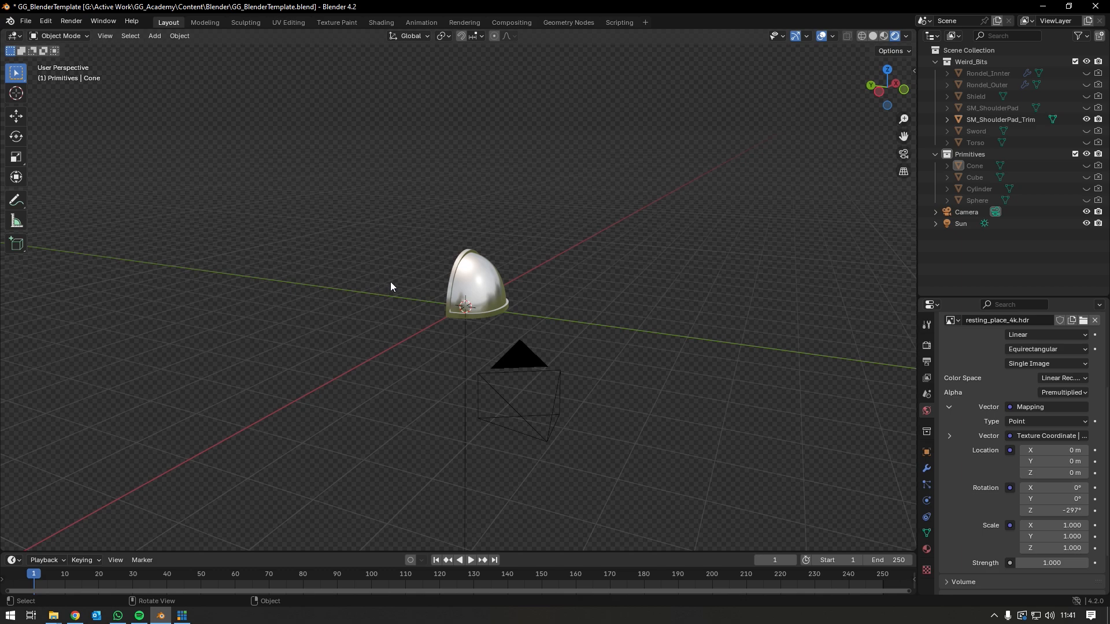
Step: Render an image of the shoulder pad from the scene camera and close the render window
{"action": "left_click", "coordinate": [69, 21]}
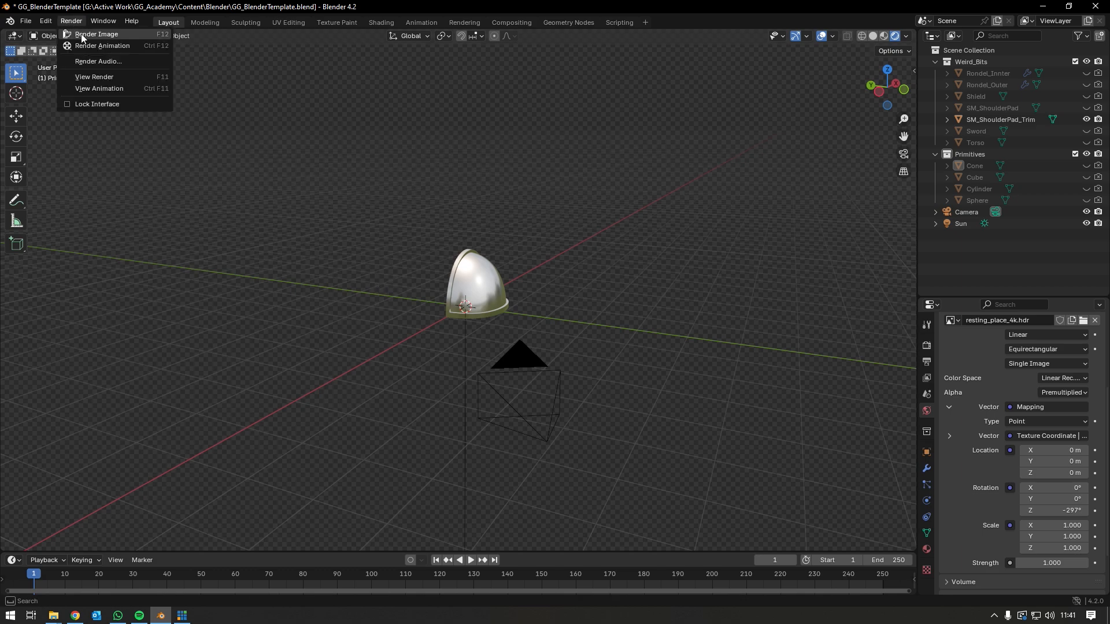
{"action": "left_click", "coordinate": [81, 34]}
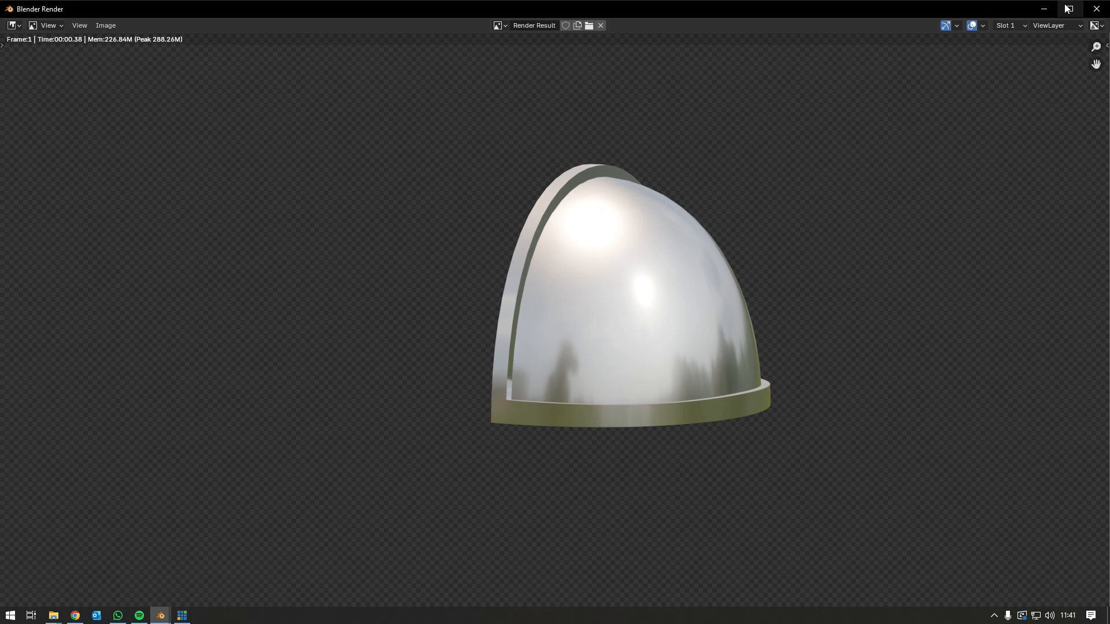
{"action": "left_click", "coordinate": [1096, 9]}
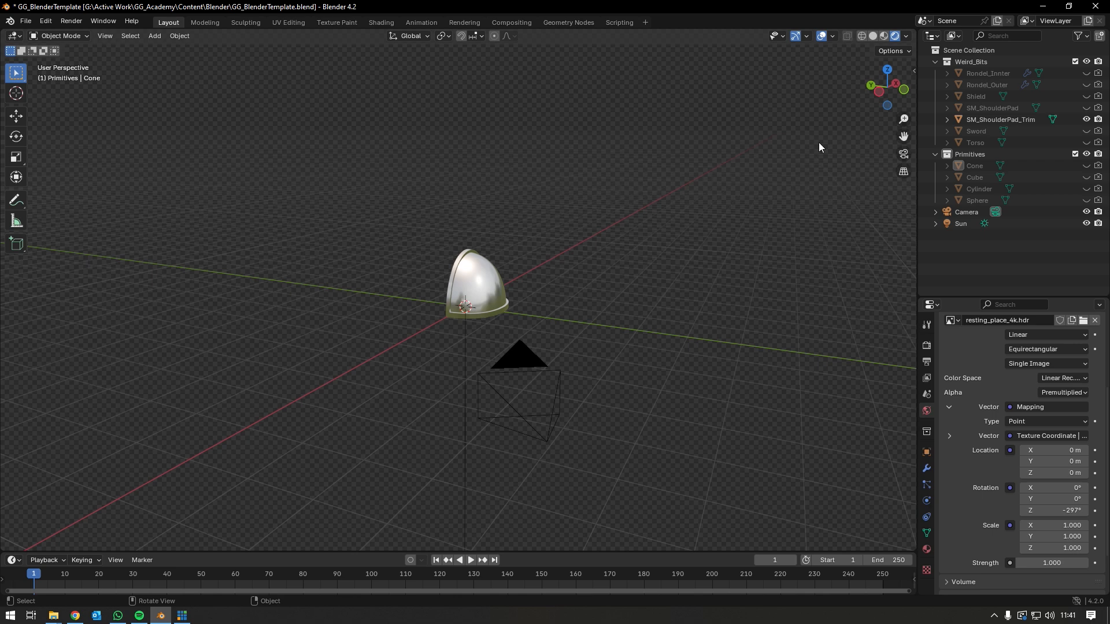
Step: Select the Sun light and tilt it freehand so that it lights the shoulder pad from a low side angle
{"action": "left_click", "coordinate": [968, 222]}
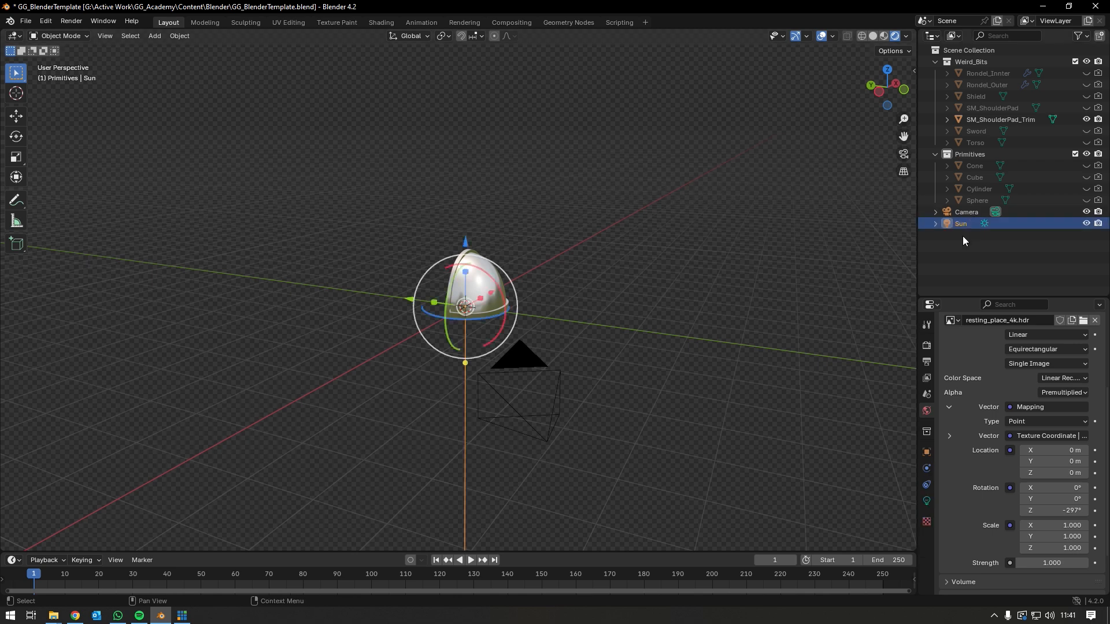
{"action": "left_click", "coordinate": [599, 297]}
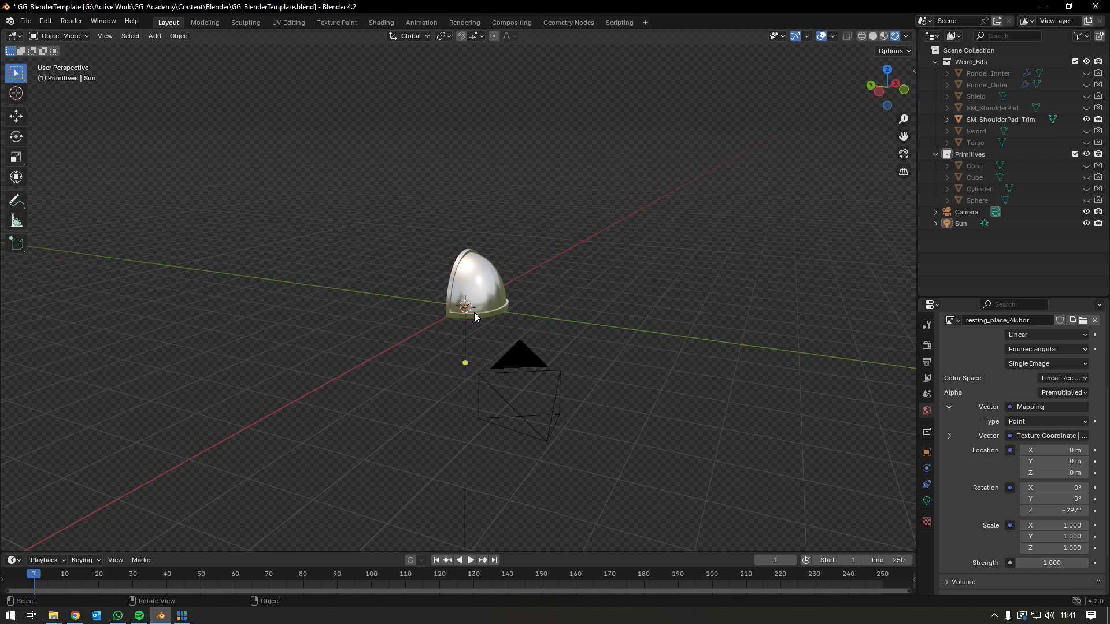
{"action": "left_click", "coordinate": [961, 224]}
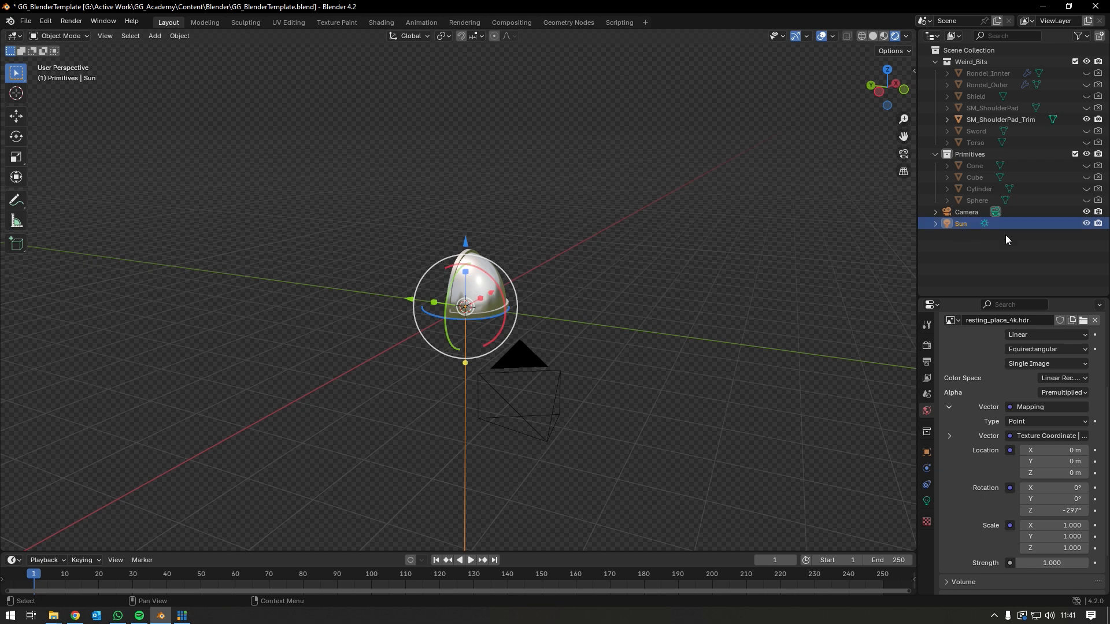
{"action": "left_click", "coordinate": [1097, 224]}
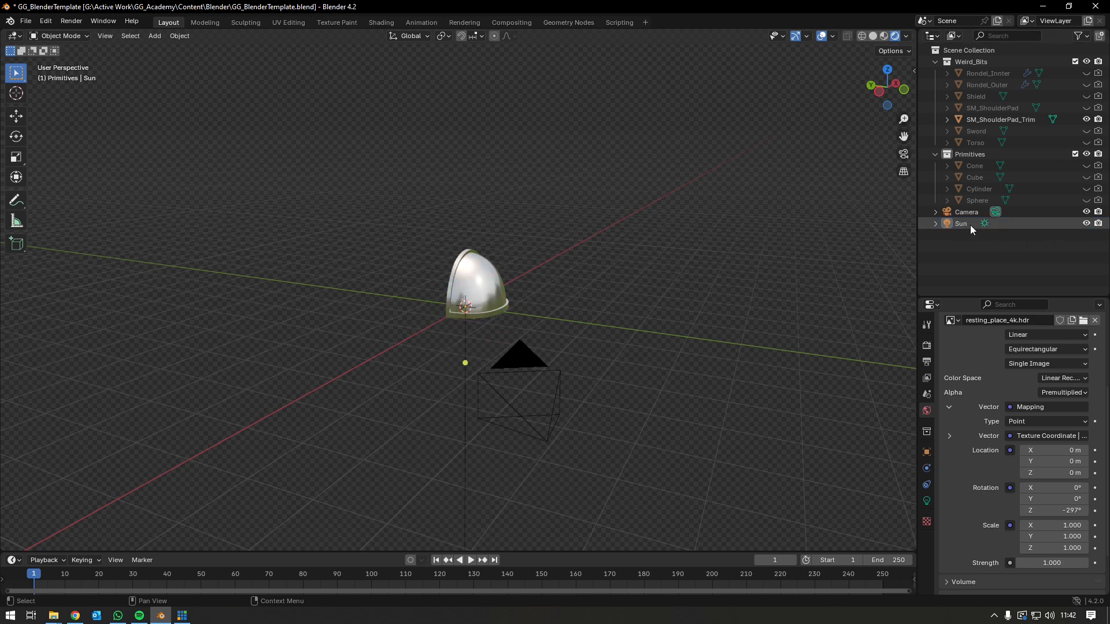
{"action": "left_click", "coordinate": [1096, 224]}
{"action": "left_click_drag", "start_coordinate": [485, 274], "coordinate": [438, 324]}
{"action": "left_click", "coordinate": [591, 356]}
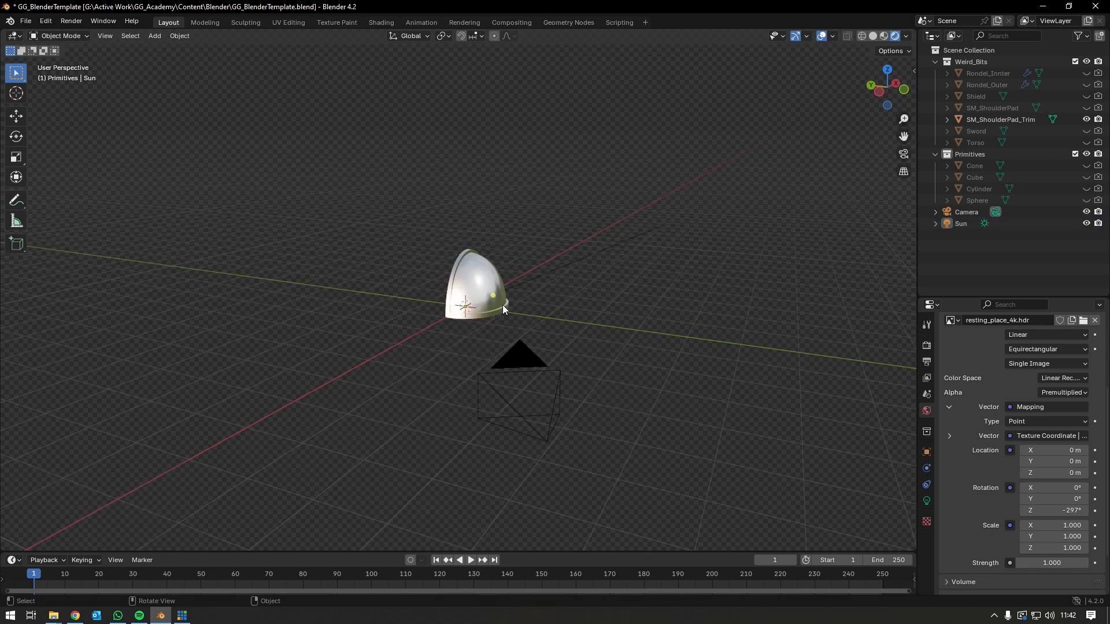
Step: Rotate the Sun light about 60.9° around the global Y axis and deselect it
{"action": "left_click", "coordinate": [969, 227]}
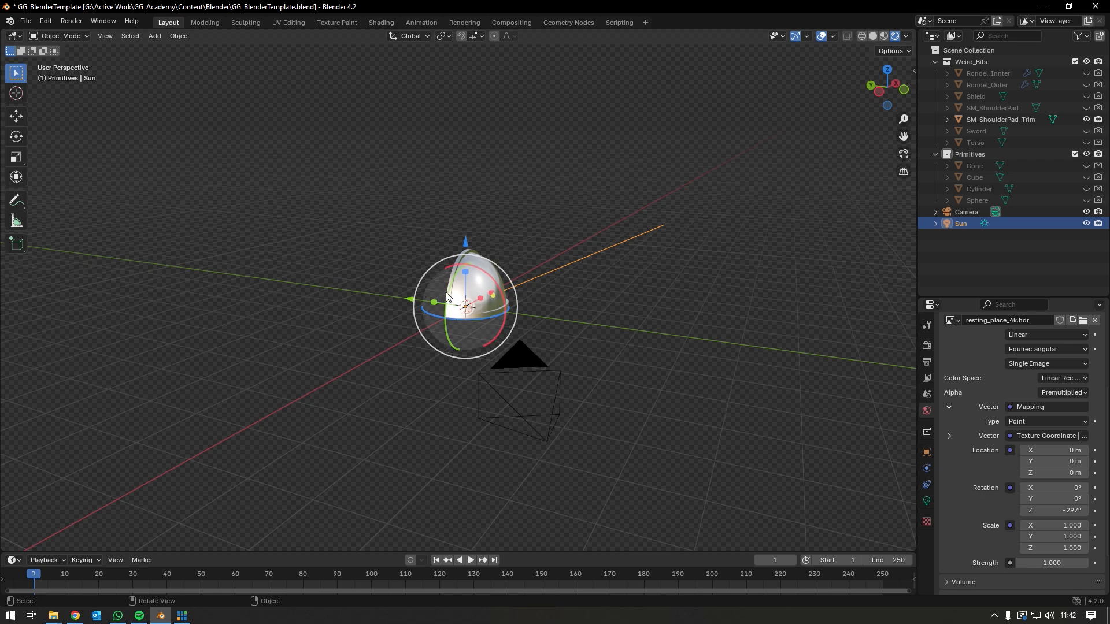
{"action": "left_click_drag", "start_coordinate": [450, 298], "coordinate": [488, 233]}
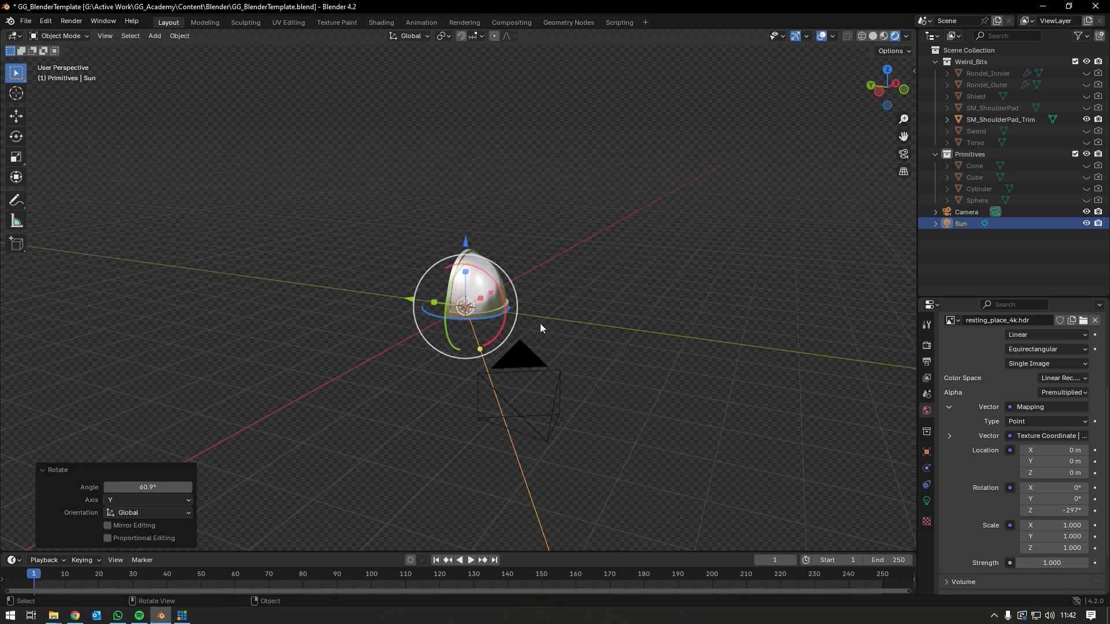
{"action": "left_click", "coordinate": [567, 337]}
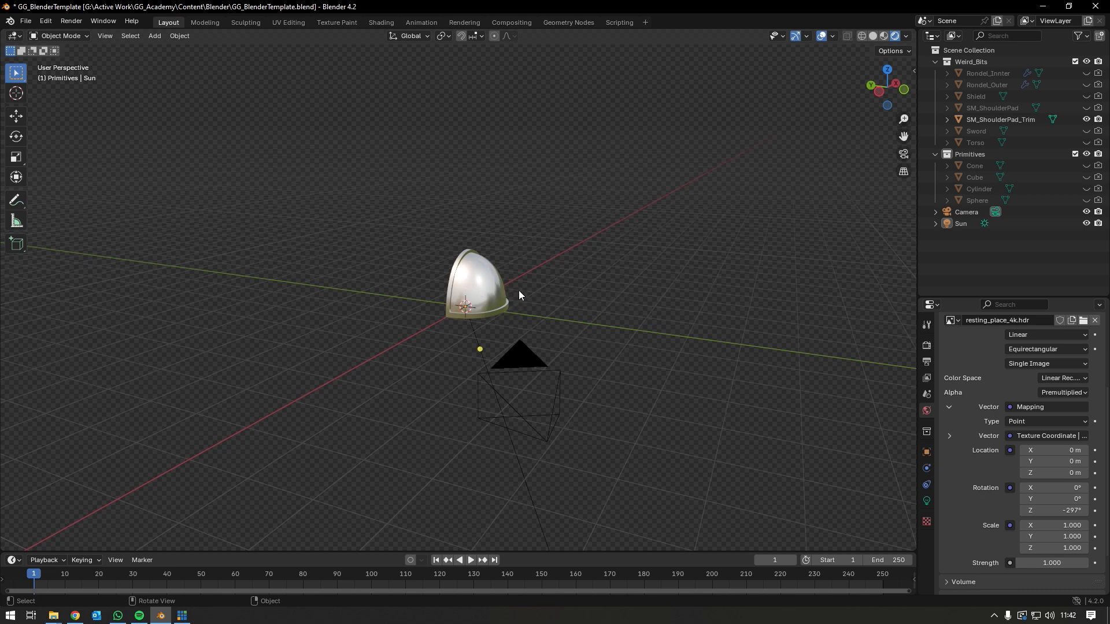
Step: Inspect the front of the shoulder pad up close to judge its reflections under the adjusted lighting
{"action": "left_click", "coordinate": [479, 307]}
{"action": "middle_click_drag", "start_coordinate": [504, 303], "coordinate": [510, 345]}
{"action": "left_click", "coordinate": [511, 364]}
{"action": "scroll", "coordinate": [491, 308], "scroll_direction": "up", "scroll_amount": 3}
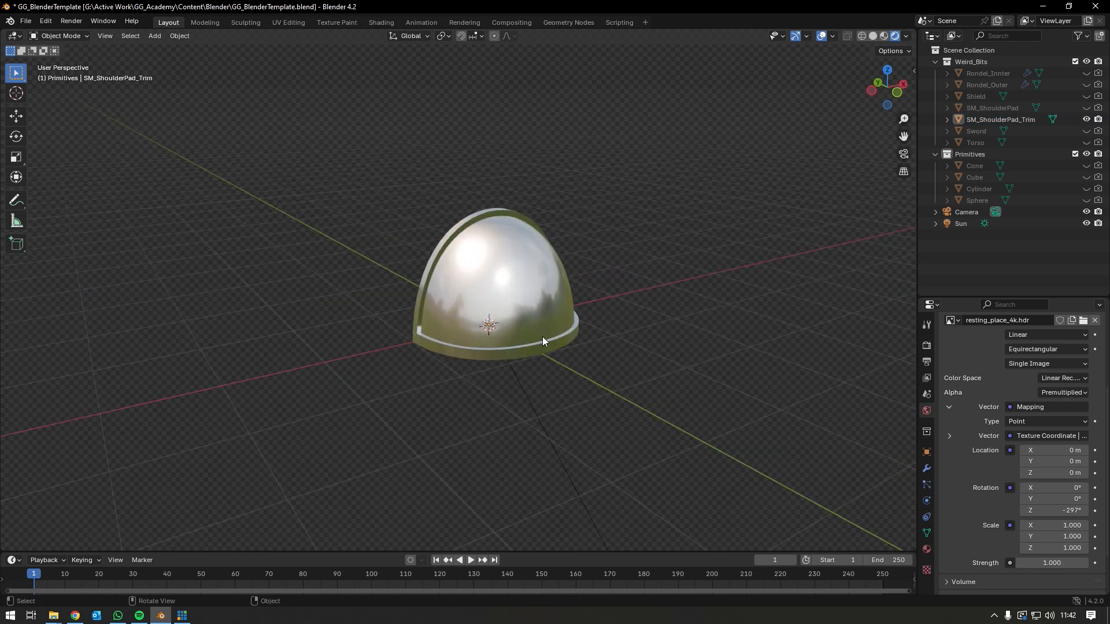
{"action": "scroll", "coordinate": [600, 347], "scroll_direction": "up", "scroll_amount": 2}
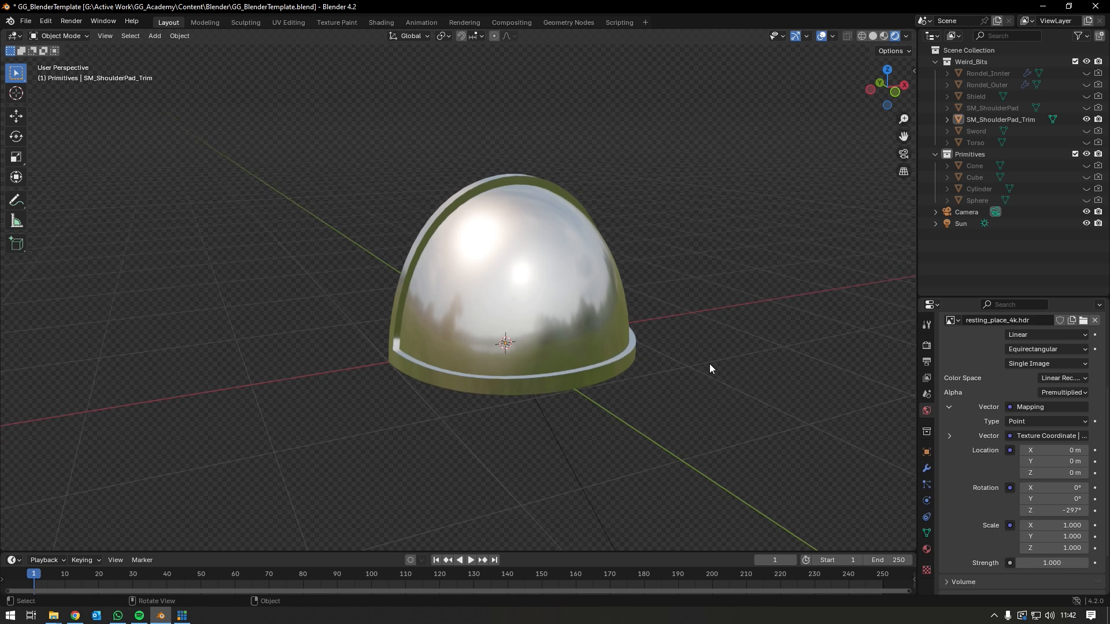
Step: On the Metal material of SM_ShoulderPad_Trim, try a roughness of 0 and of about 0.354, and settle on 0.25
{"action": "left_click", "coordinate": [500, 224]}
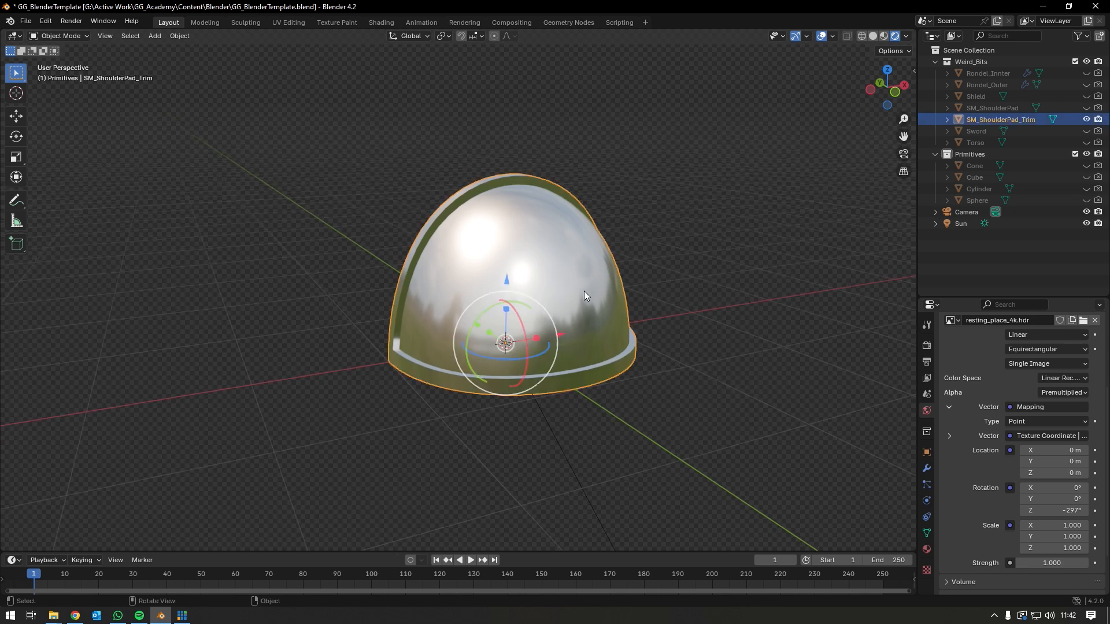
{"action": "left_click", "coordinate": [927, 551]}
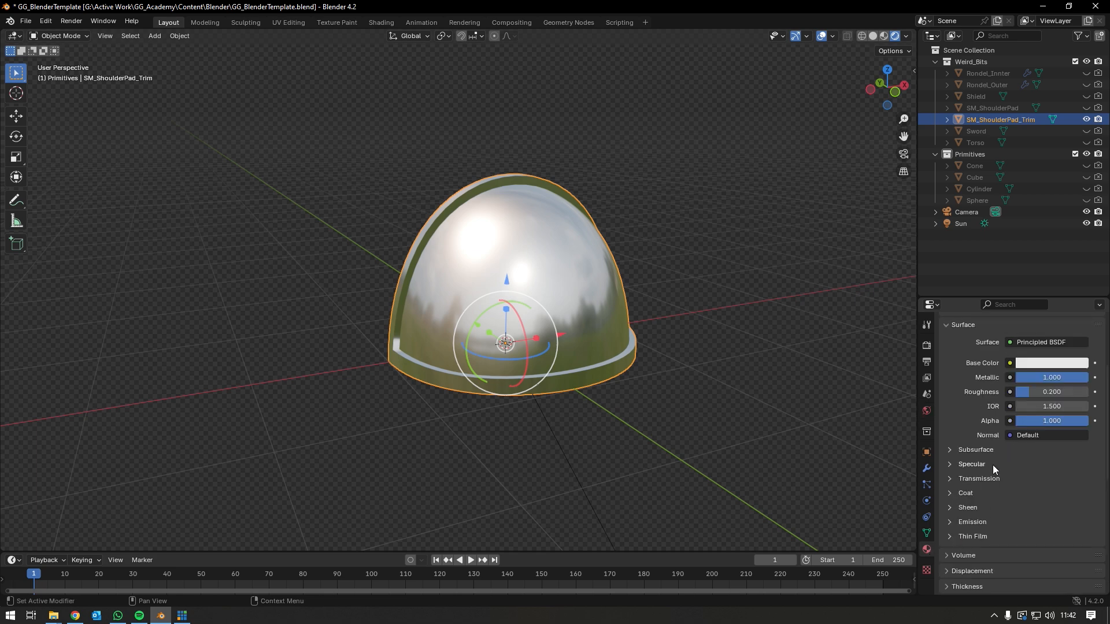
{"action": "scroll", "coordinate": [996, 444], "scroll_direction": "up", "scroll_amount": 4}
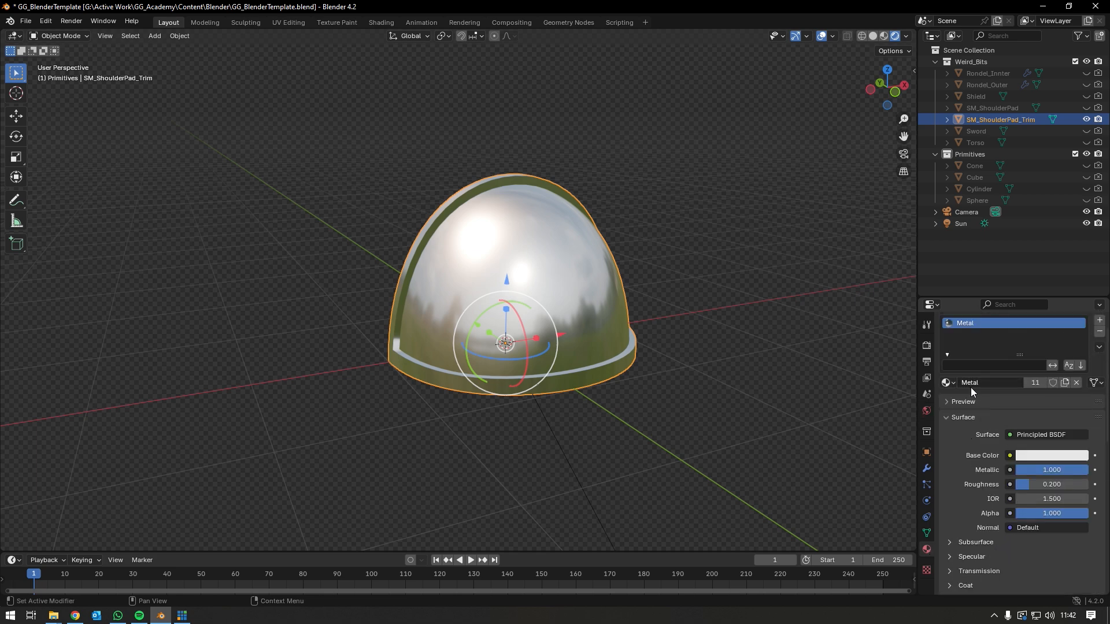
{"action": "scroll", "coordinate": [981, 506], "scroll_direction": "down", "scroll_amount": 1}
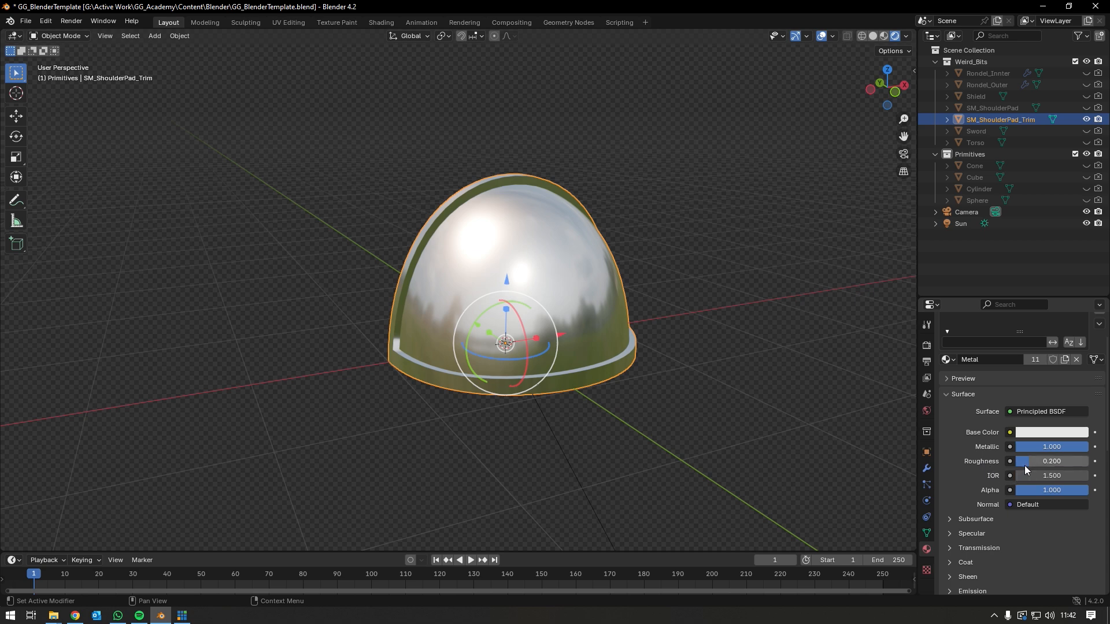
{"action": "left_click_drag", "start_coordinate": [1027, 462], "coordinate": [1019, 462]}
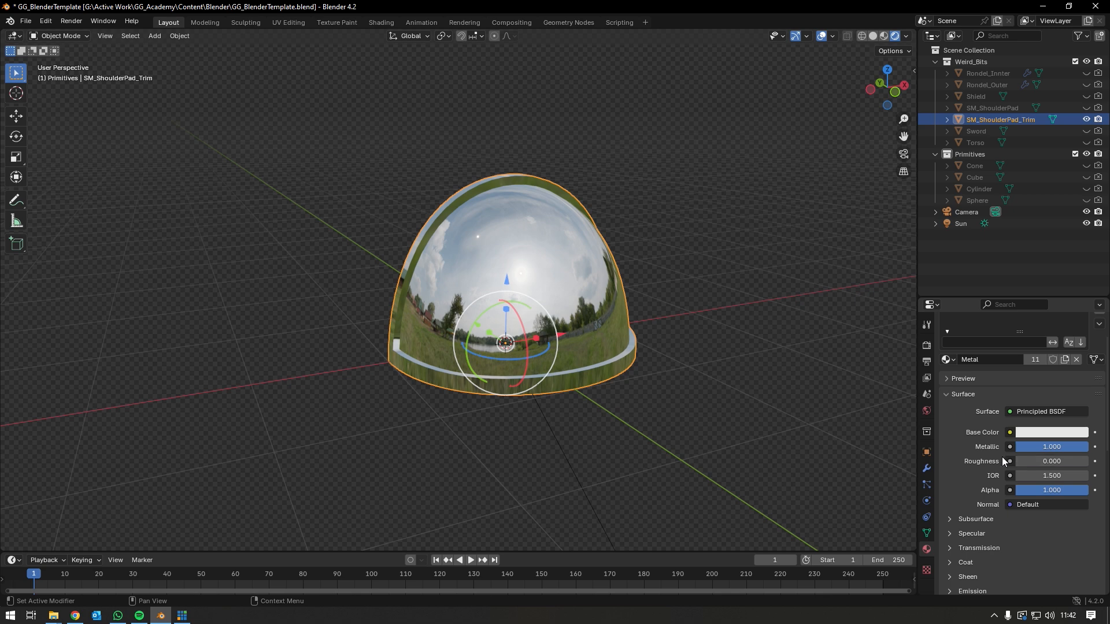
{"action": "mouse_move", "coordinate": [1019, 461]}
{"action": "left_mouse_down"}
{"action": "mouse_move", "coordinate": [1087, 461]}
{"action": "mouse_move", "coordinate": [1038, 462]}
{"action": "left_mouse_up"}
{"action": "left_click", "coordinate": [1029, 464]}
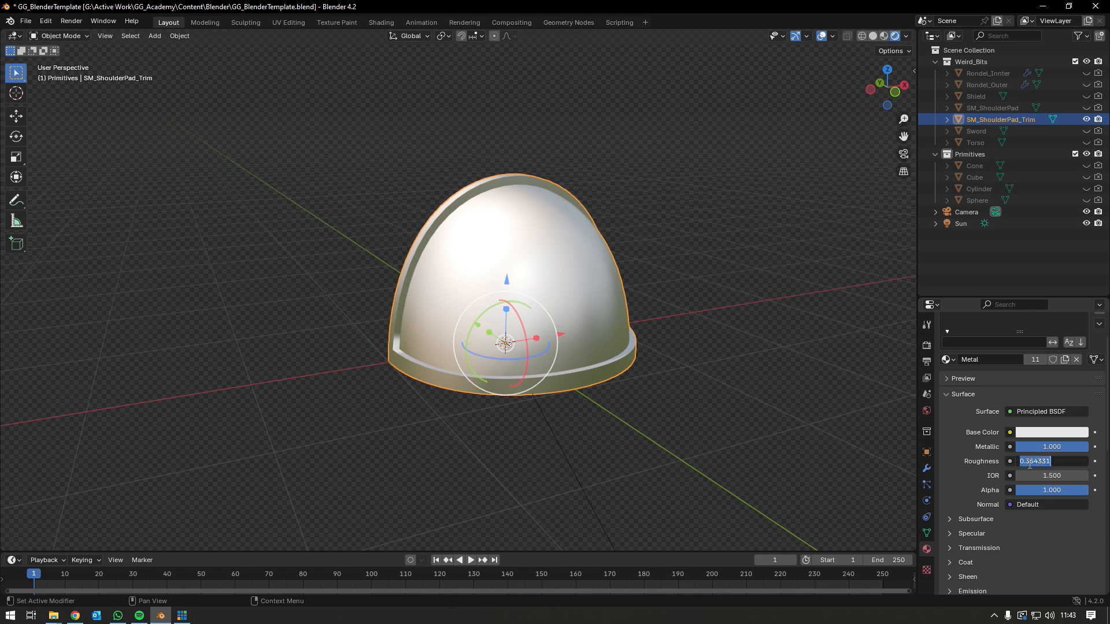
{"action": "key", "text": "BackSpace"}
{"action": "type", "text": "0.25"}
{"action": "key", "text": "Return"}
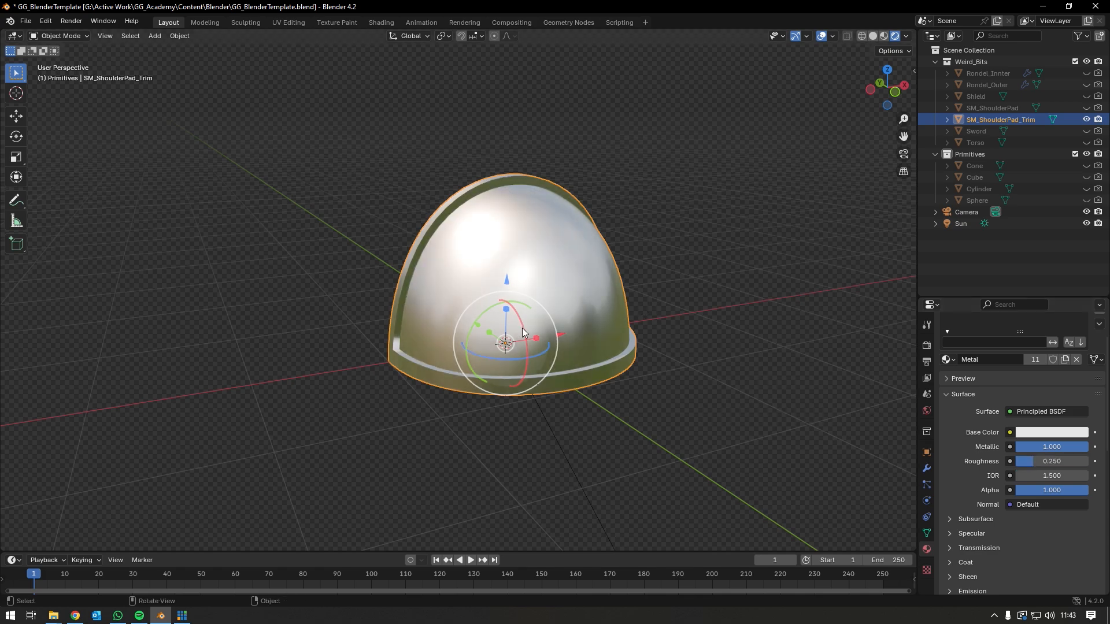
Step: Hide SM_ShoulderPad_Trim and show SM_ShoulderPad in its place
{"action": "middle_click_drag", "start_coordinate": [527, 353], "coordinate": [559, 343]}
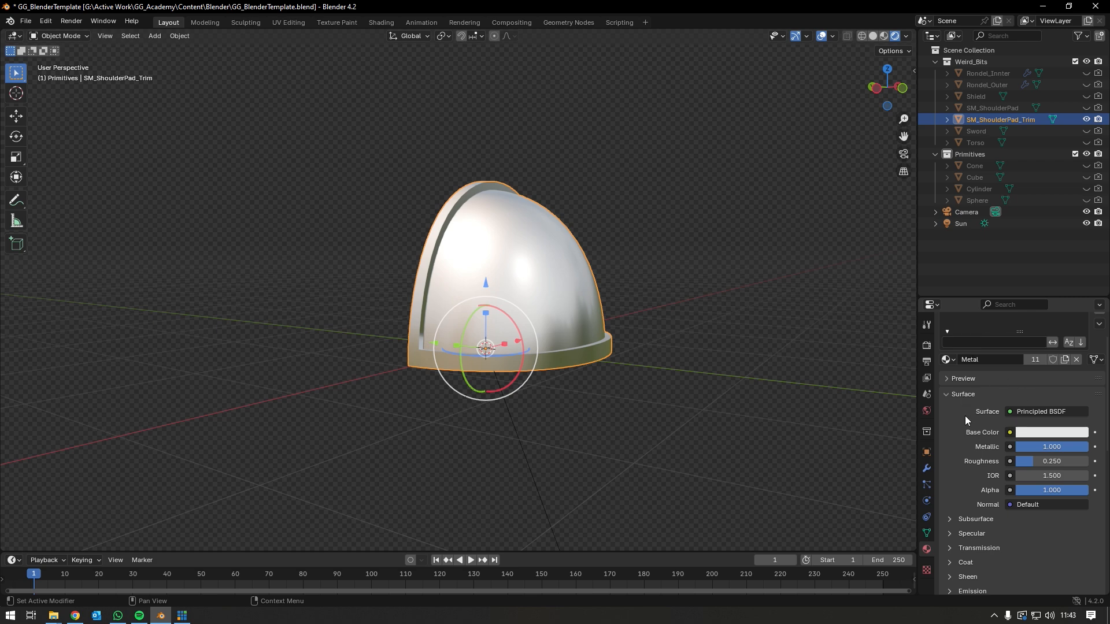
{"action": "left_click", "coordinate": [1085, 119]}
{"action": "left_click", "coordinate": [1086, 107]}
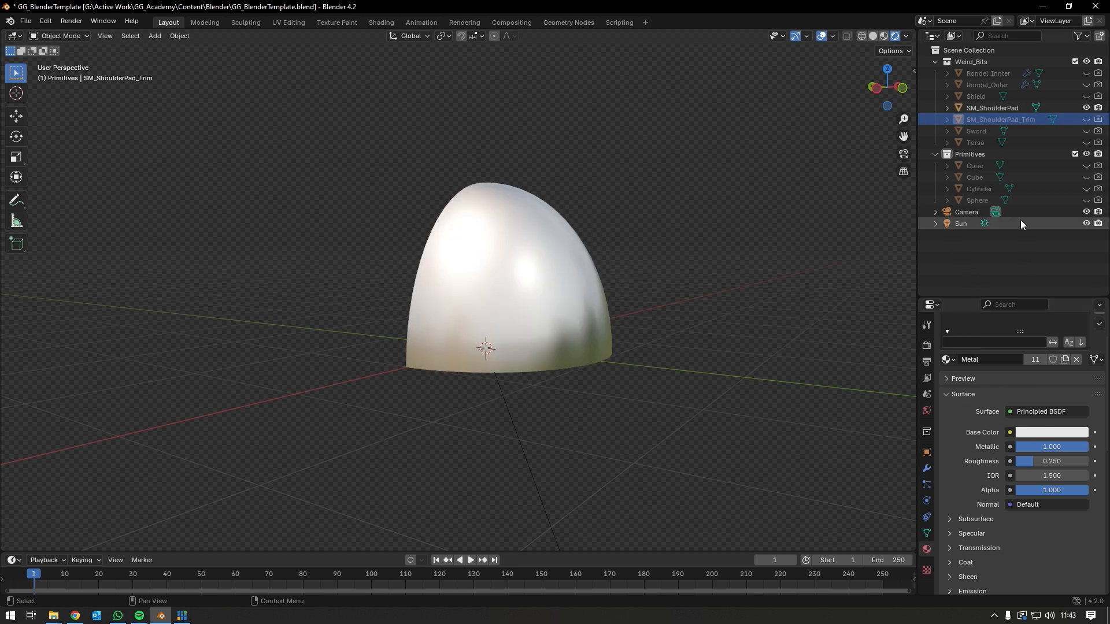
Step: Select SM_ShoulderPad and set the roughness of its Metal material to 0.1
{"action": "left_click", "coordinate": [1035, 108]}
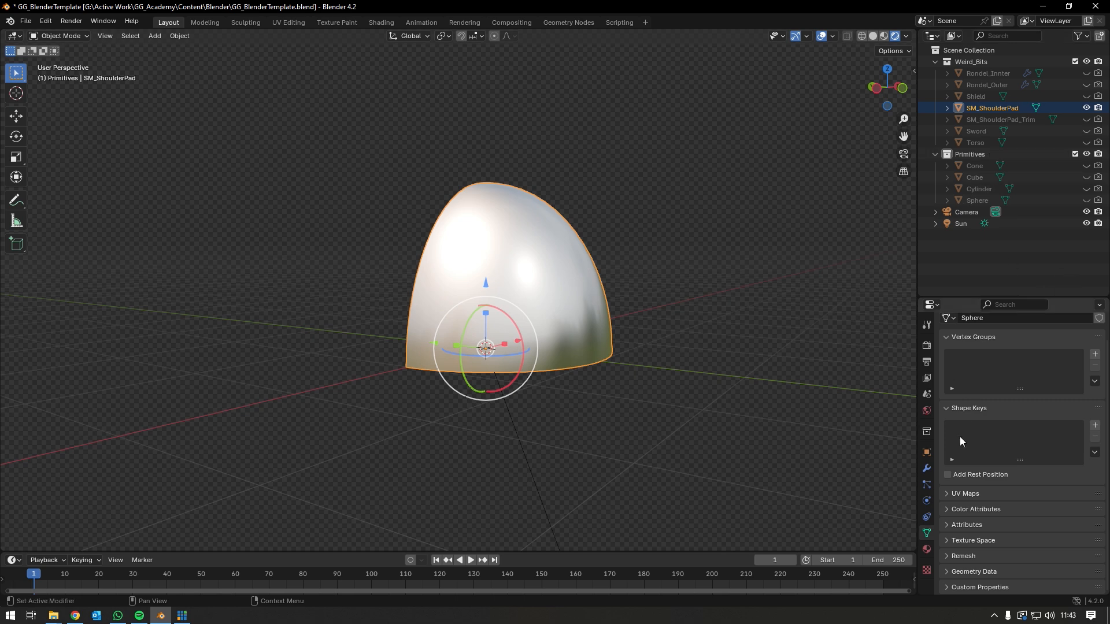
{"action": "left_click", "coordinate": [926, 549]}
{"action": "left_click", "coordinate": [1026, 484]}
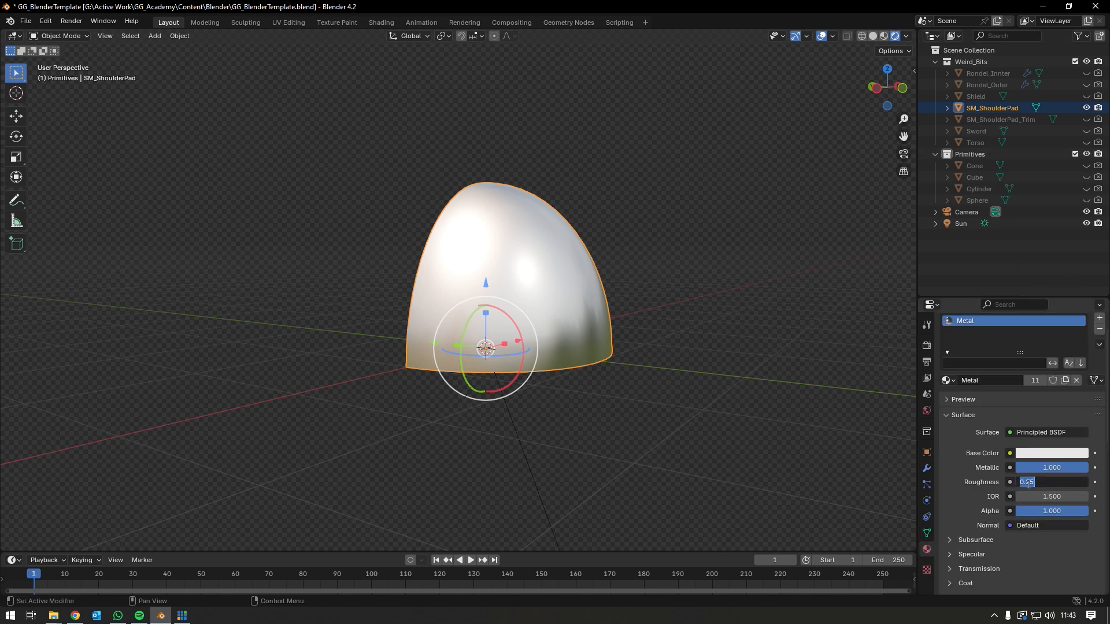
{"action": "type", "text": "0.1"}
{"action": "key", "text": "Return"}
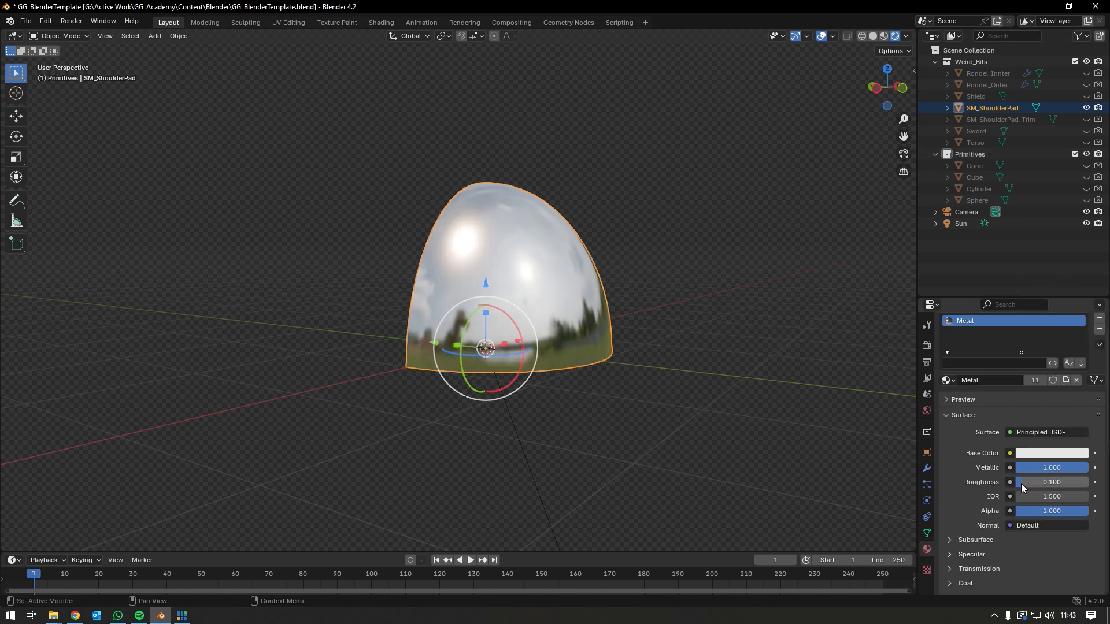
Step: Hide SM_ShoulderPad, show the Shield mesh instead, and view its reflections from several angles
{"action": "left_click", "coordinate": [1085, 107]}
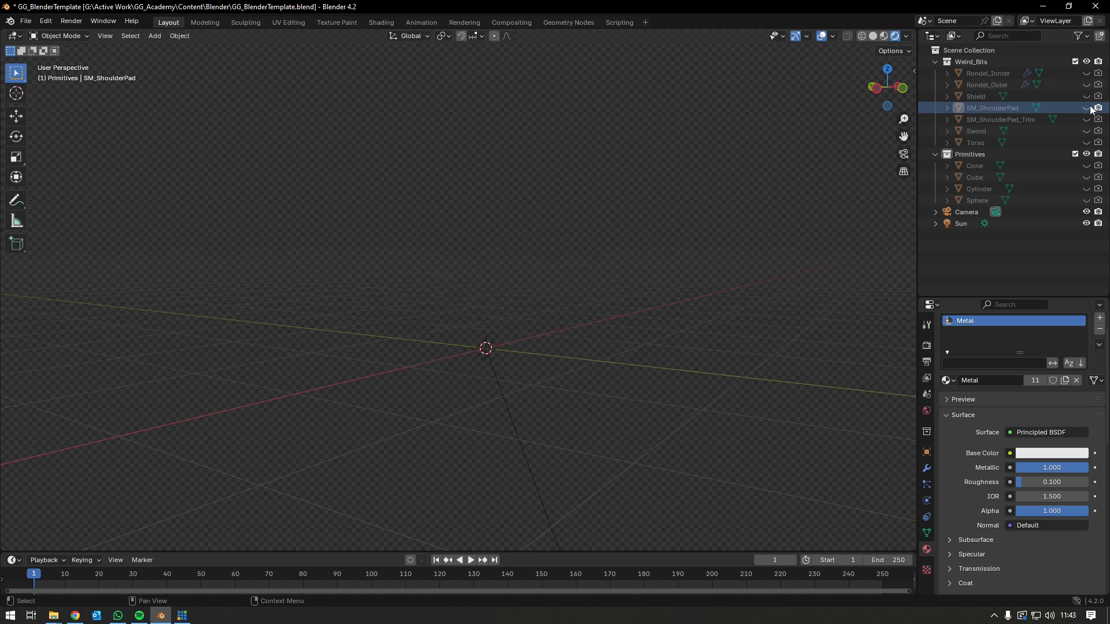
{"action": "left_click", "coordinate": [1086, 96]}
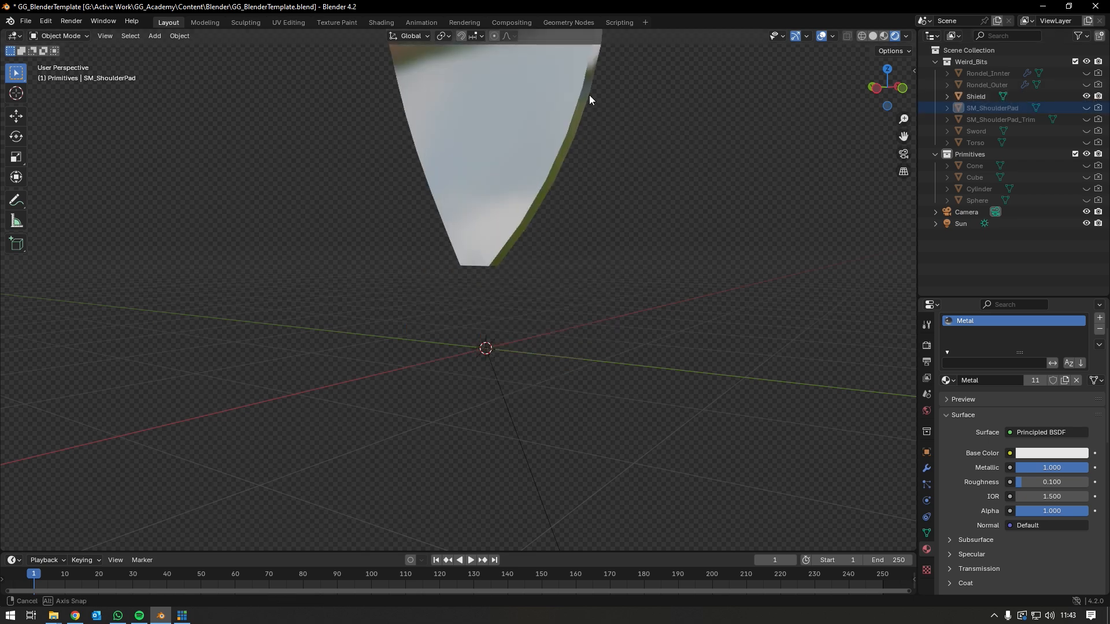
{"action": "middle_click_drag", "start_coordinate": [587, 94], "coordinate": [538, 243]}
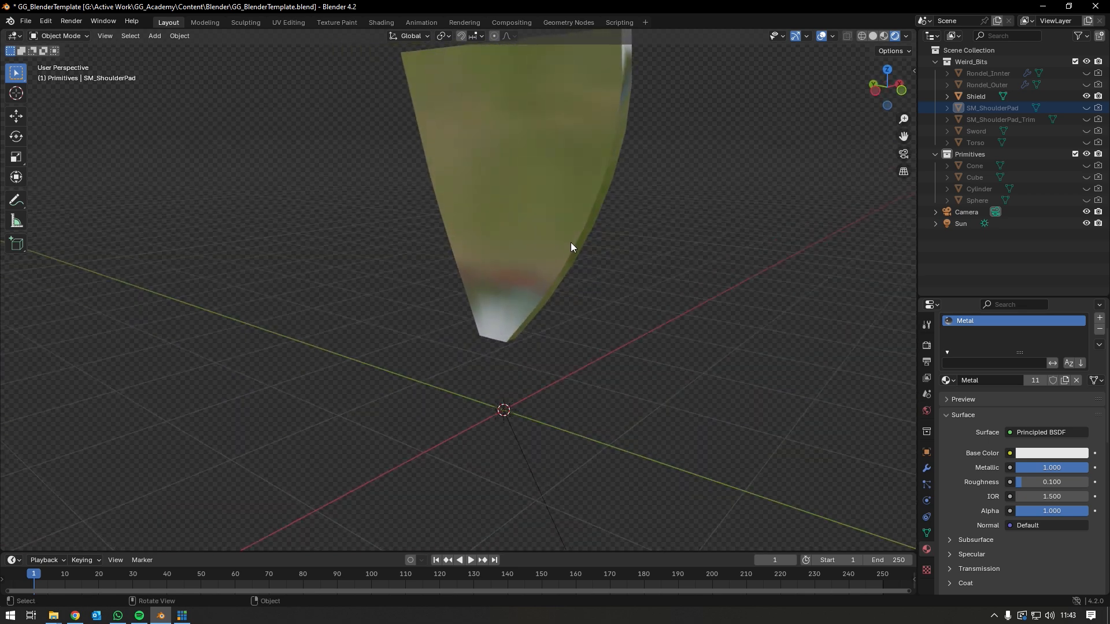
{"action": "middle_click_drag", "start_coordinate": [627, 301], "coordinate": [547, 233]}
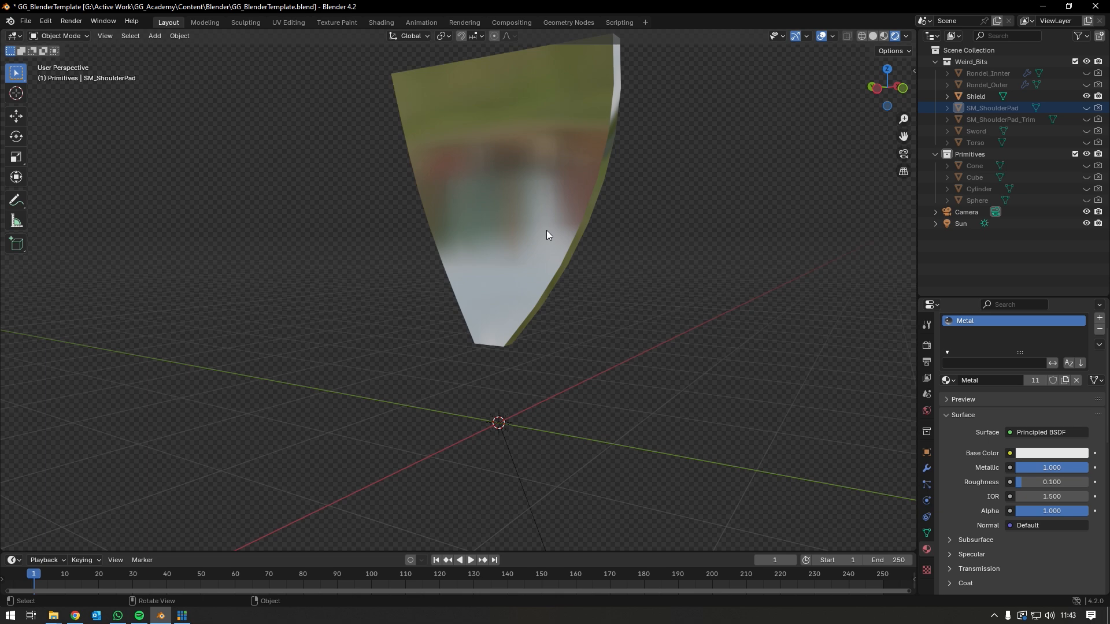